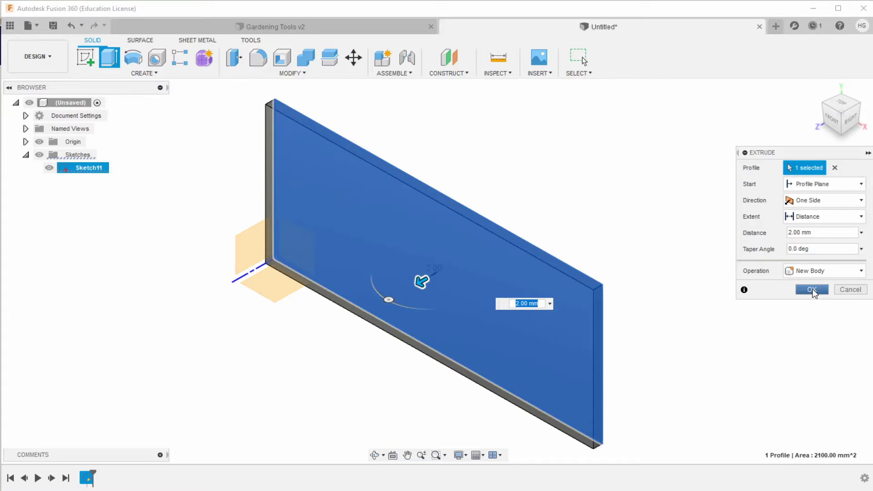
- Complete the 2 mm extrusion of the rectangular profile as a new body and start a sketch on its large front face
click(812, 290)
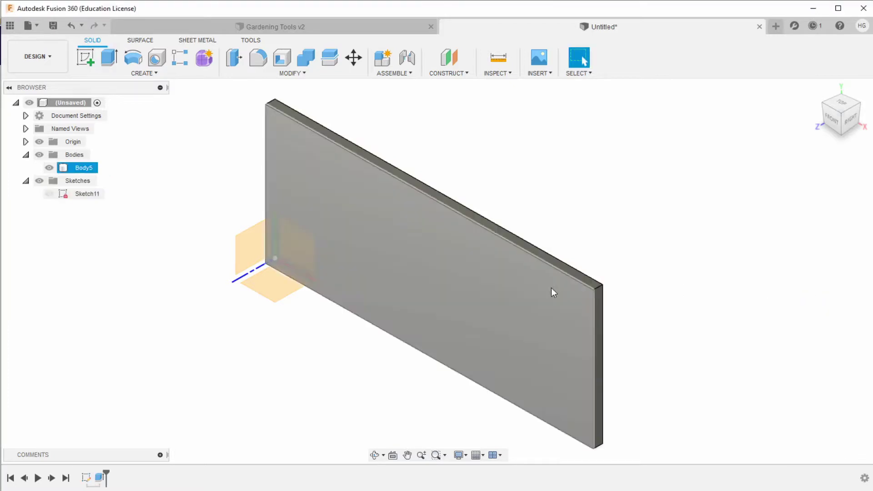
click(473, 290)
right_click(471, 291)
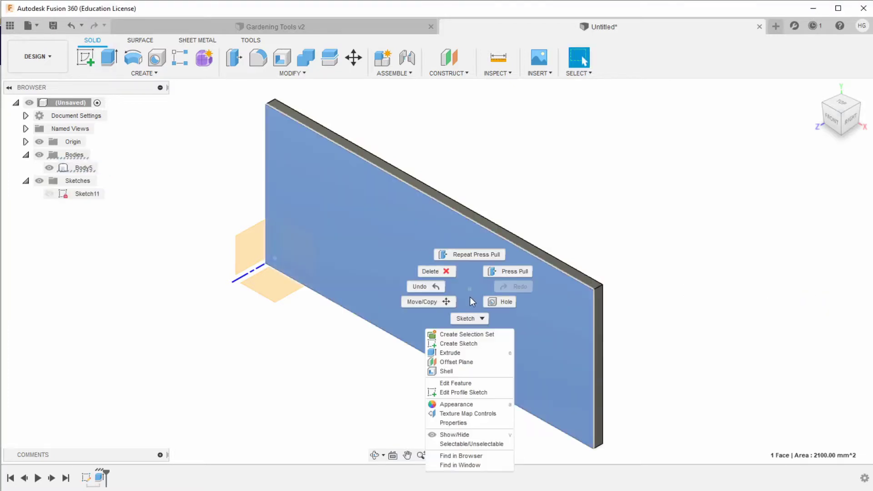
click(463, 348)
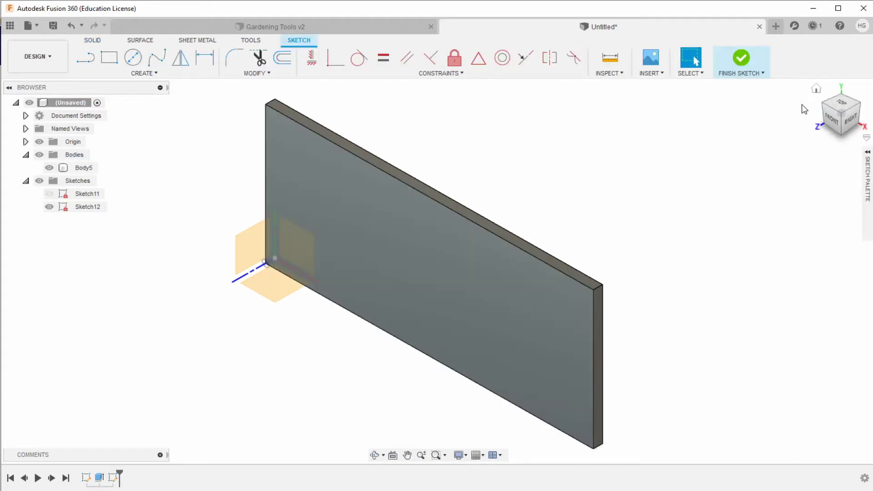
- Insert sketch text reading "Gardening" on the upper part of the plate face
click(151, 77)
click(84, 209)
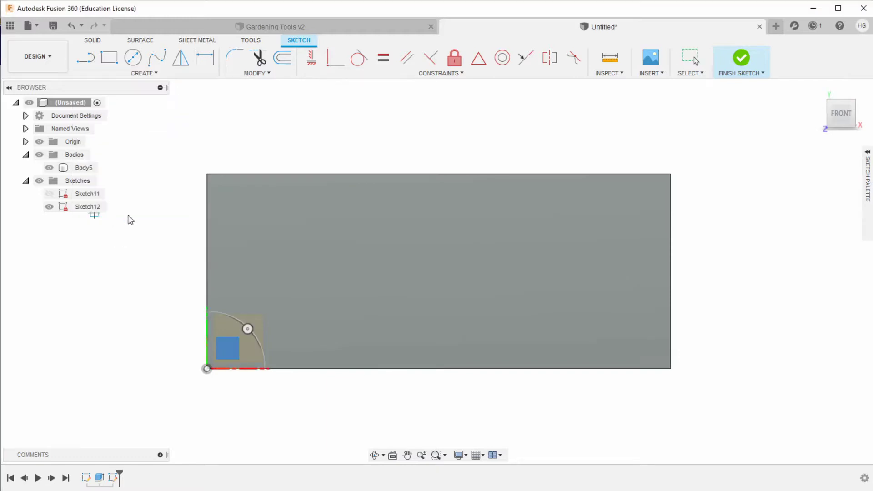
click(292, 226)
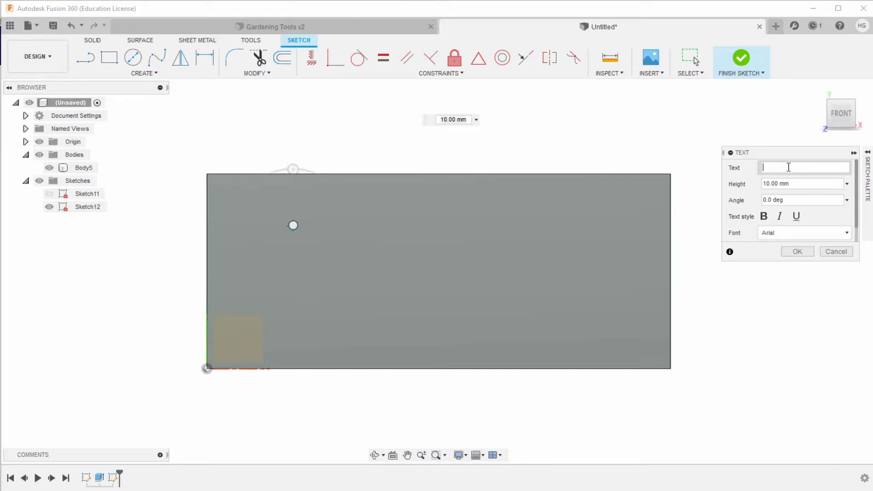
text(Garde)
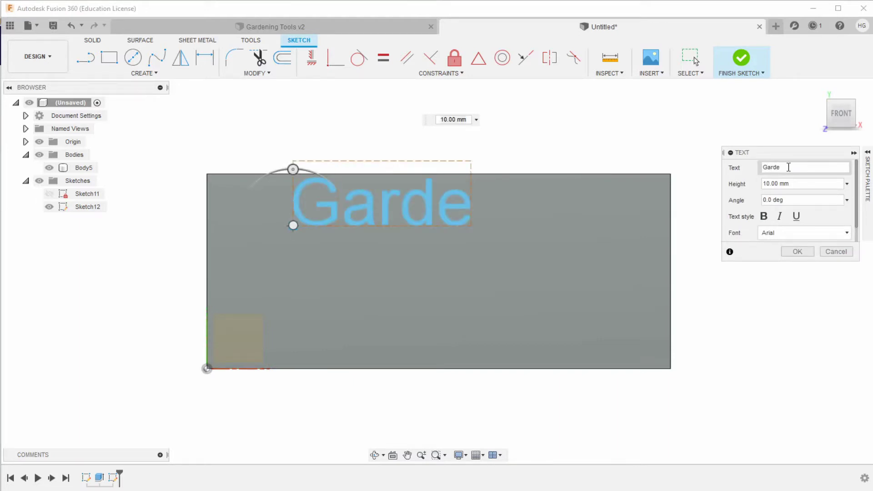
text(nin)
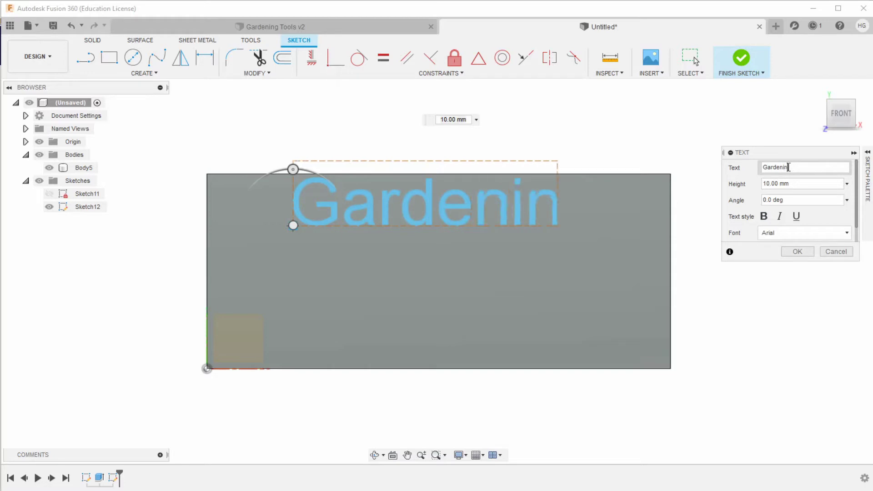
text(g)
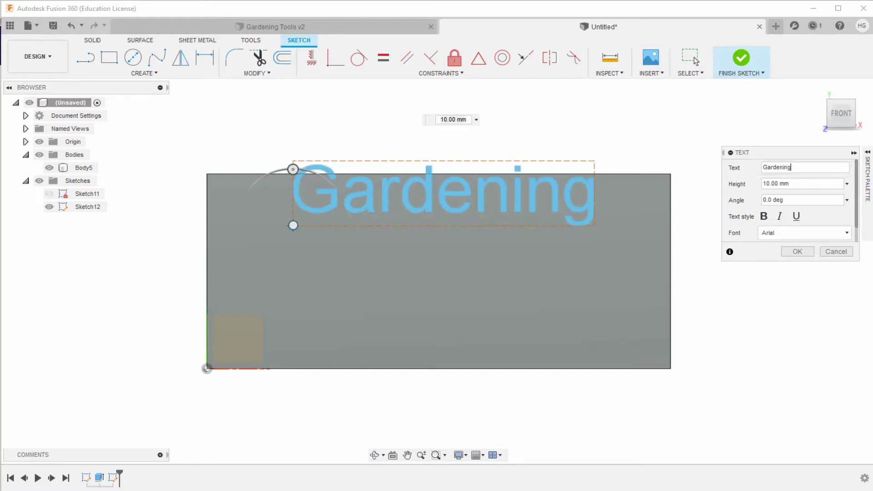
- Set the "Gardening" text's font to Lucida Calligraphy and reposition it within the upper half of the plate
click(848, 233)
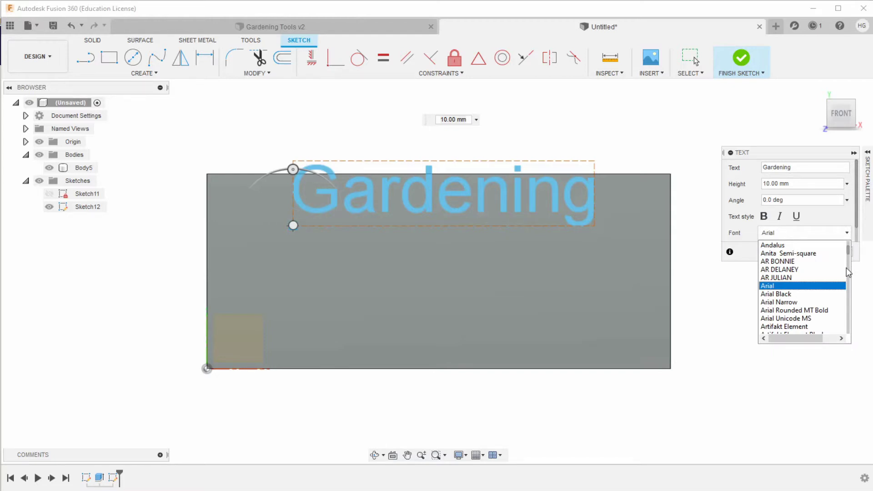
drag(848, 253, 845, 295)
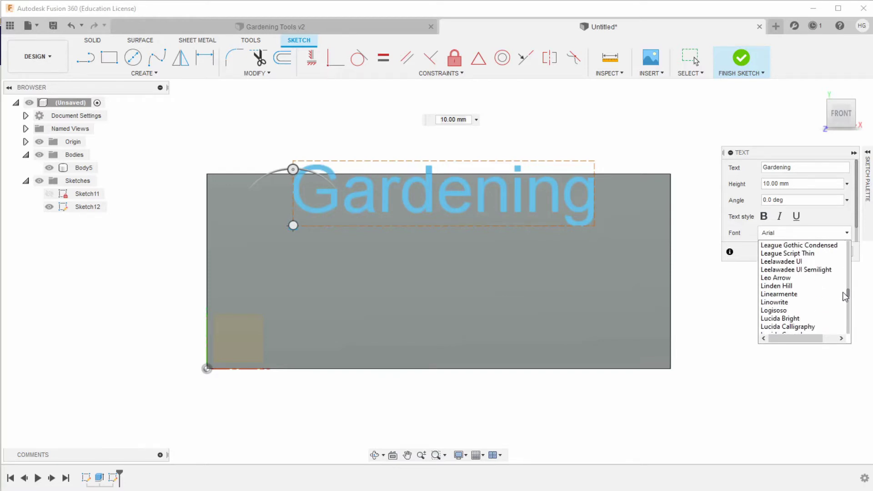
click(801, 326)
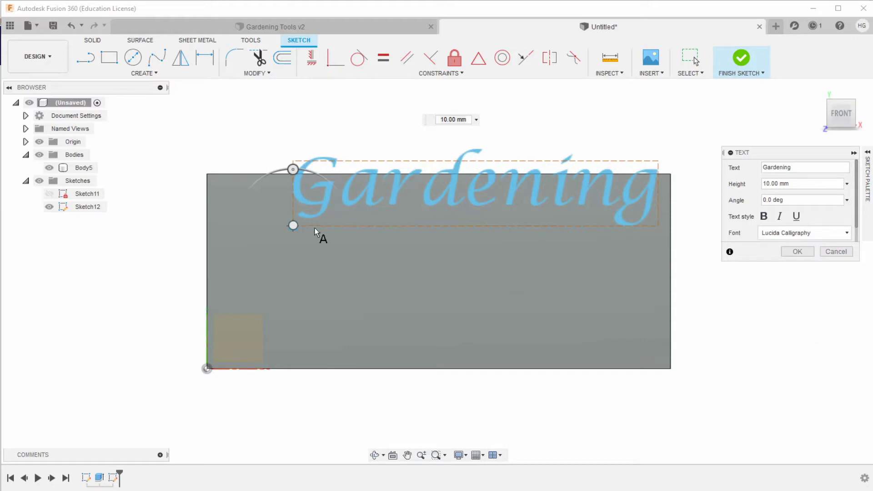
drag(294, 226, 257, 258)
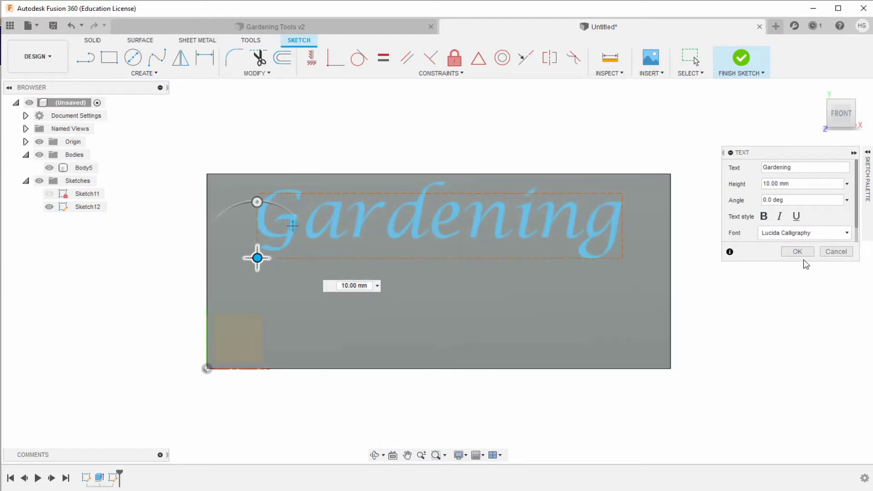
click(803, 252)
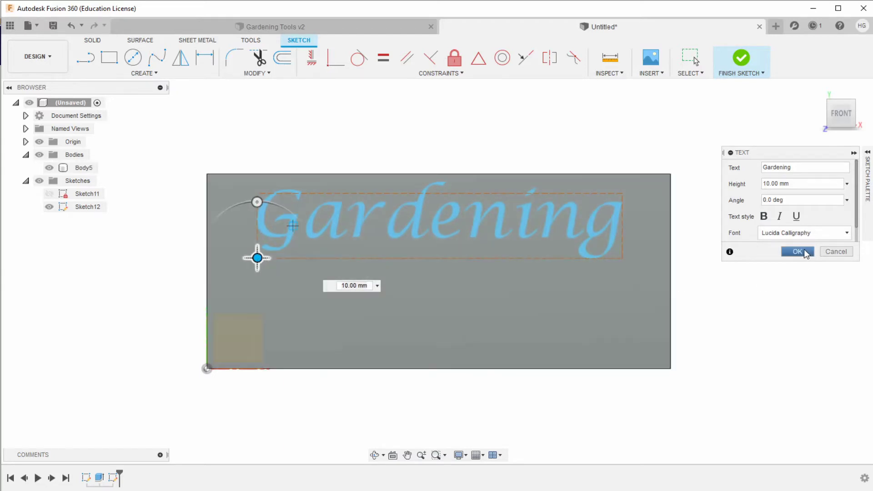
- Insert a second sketch text reading "Tools" below the word "Gardening"
click(154, 74)
click(110, 210)
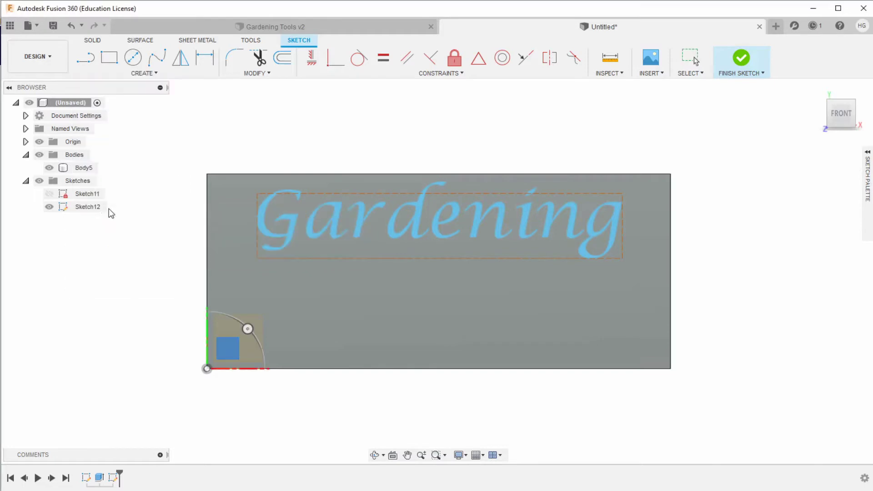
click(300, 323)
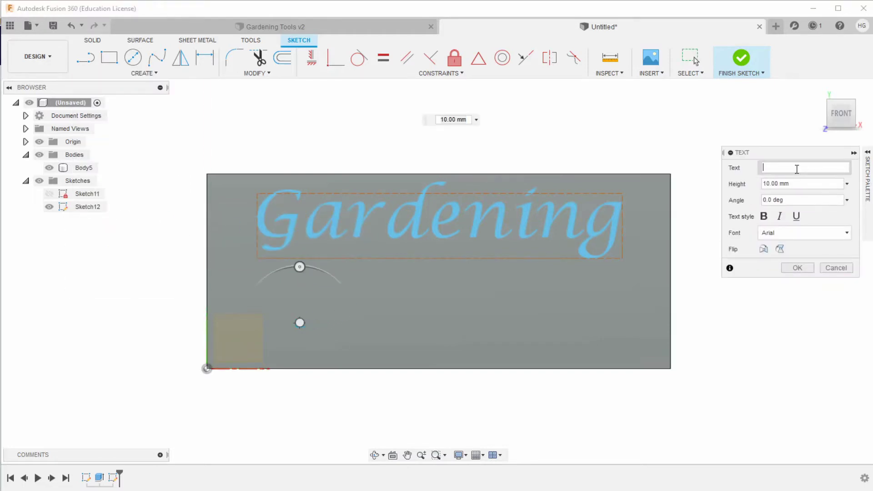
text(To)
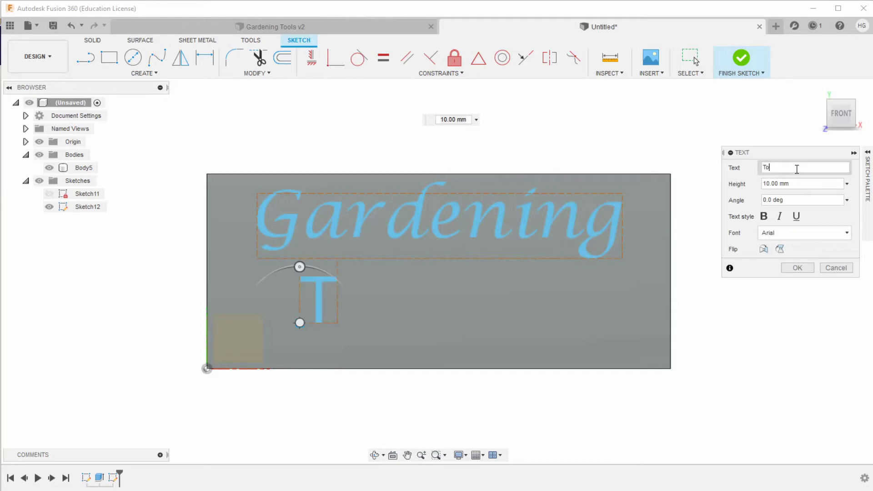
text(ols)
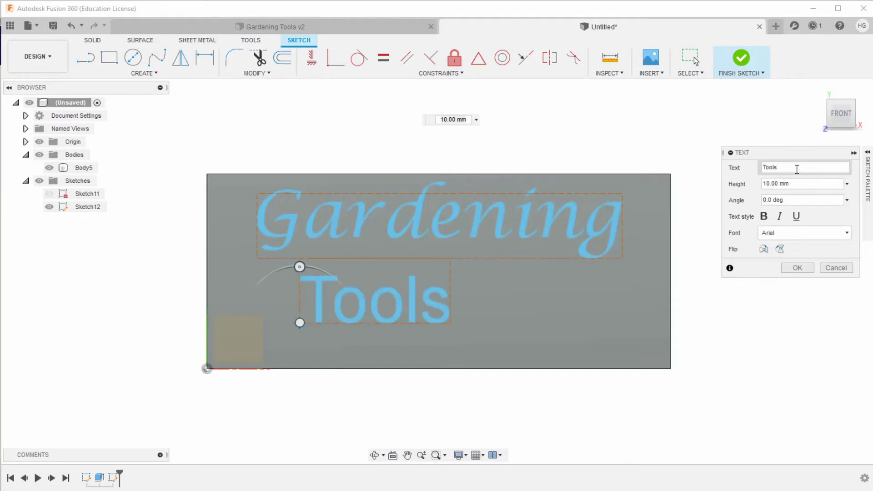
- Set the "Tools" text's font to Lucida Calligraphy, shift it toward the plate's middle, and finish the sketch
click(846, 234)
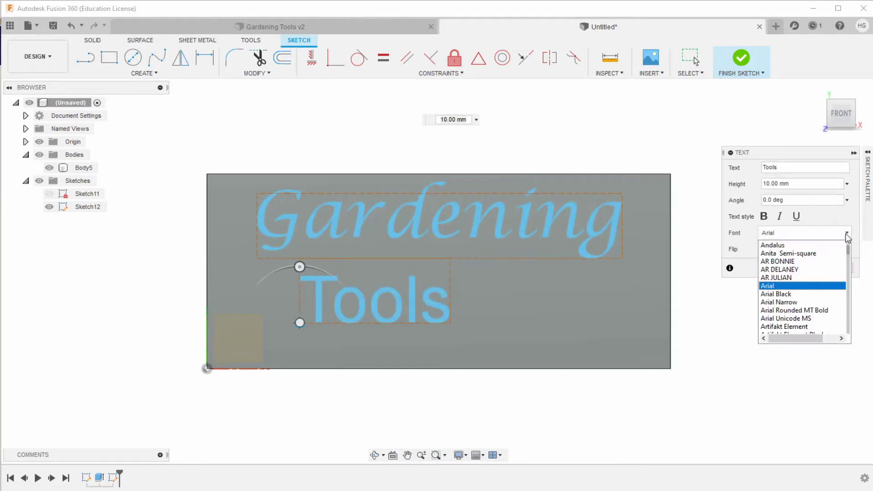
drag(848, 254, 847, 294)
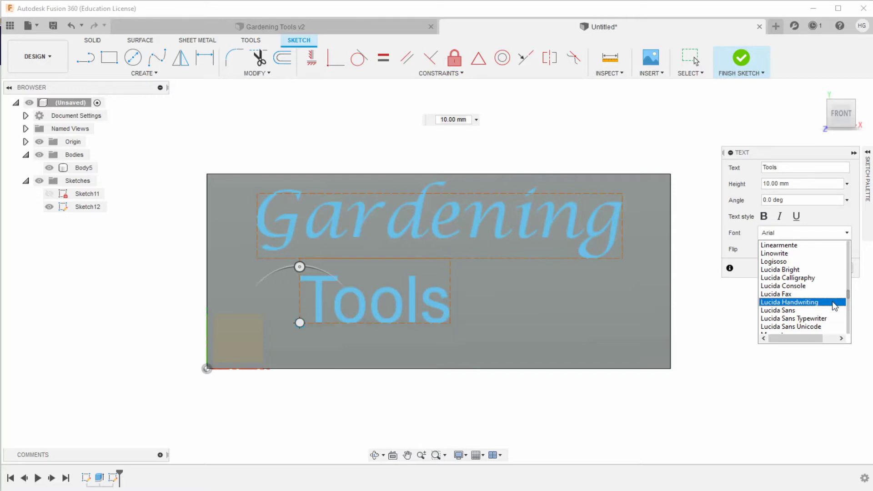
click(808, 278)
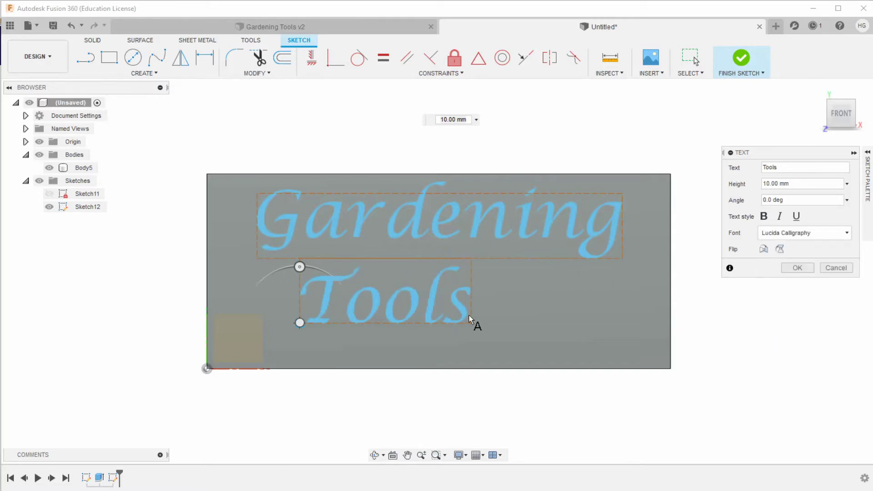
drag(300, 323, 338, 322)
click(797, 270)
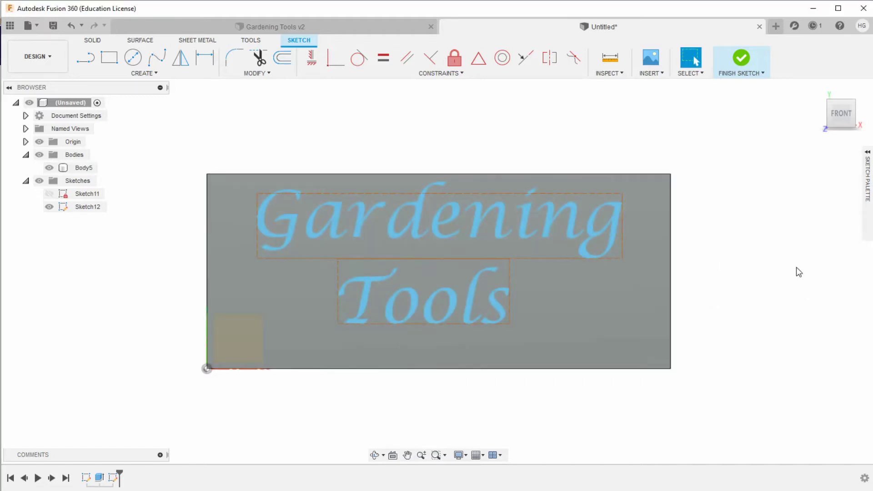
click(741, 57)
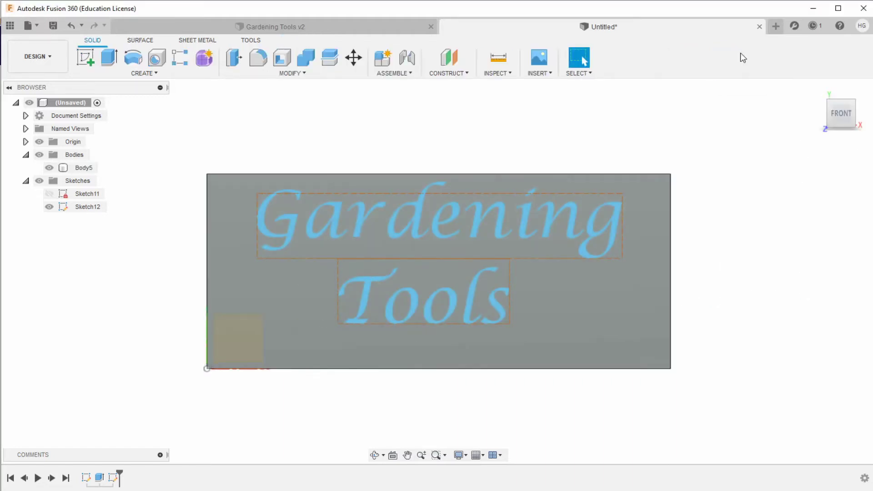
- Extrude both the "Gardening" and "Tools" texts 2 mm outward from the plate face, joined to the plate
click(817, 91)
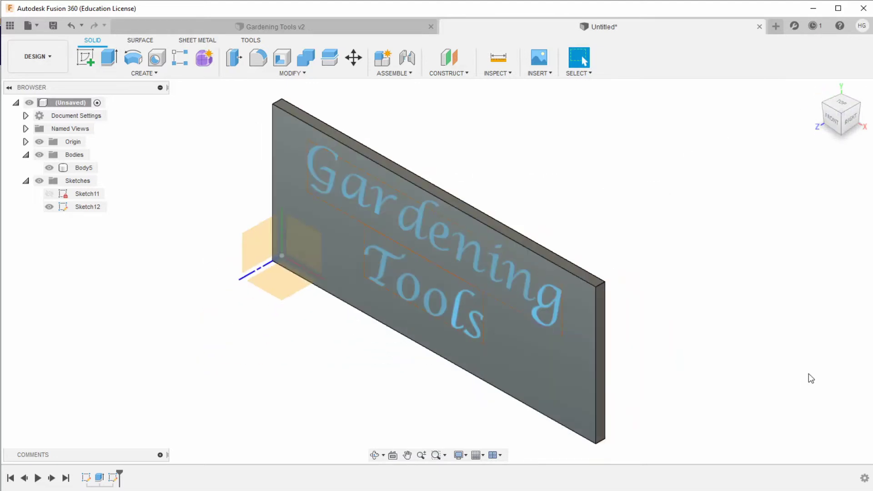
key(q)
click(554, 314)
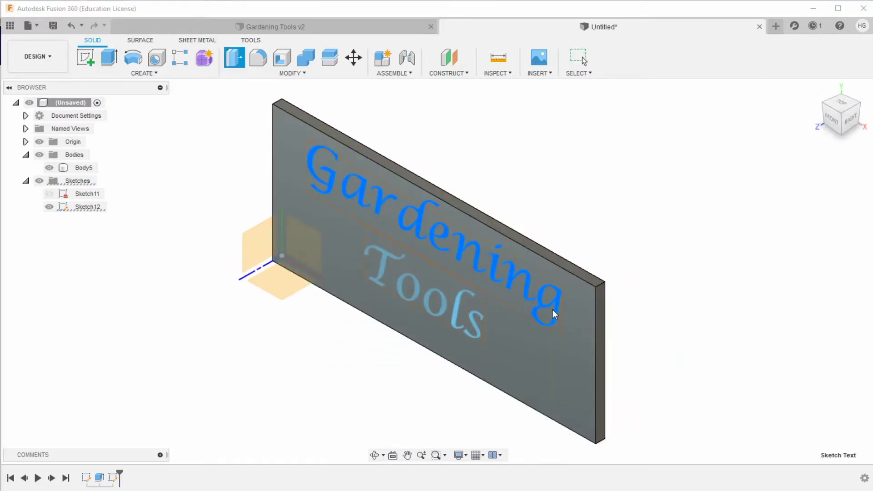
click(477, 330)
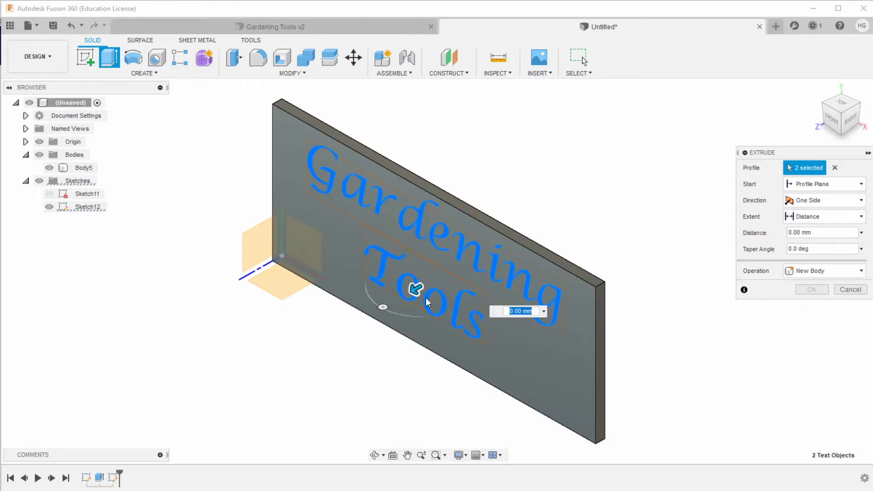
drag(414, 289, 402, 294)
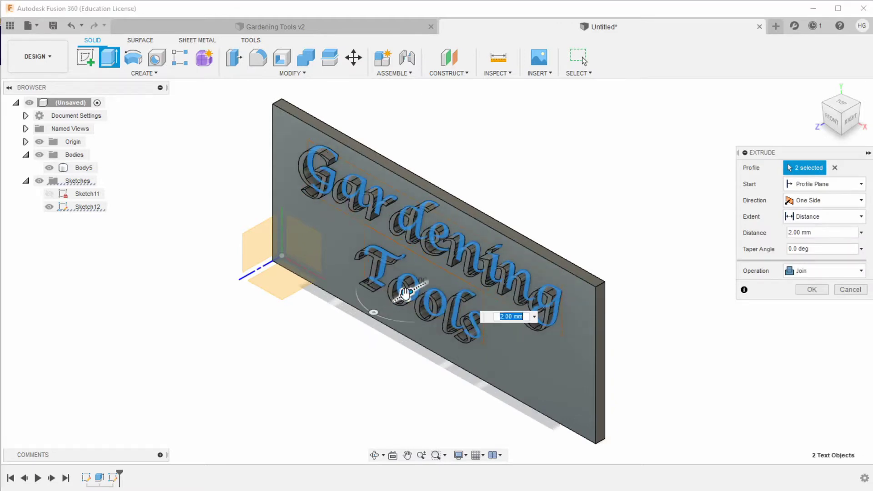
click(812, 290)
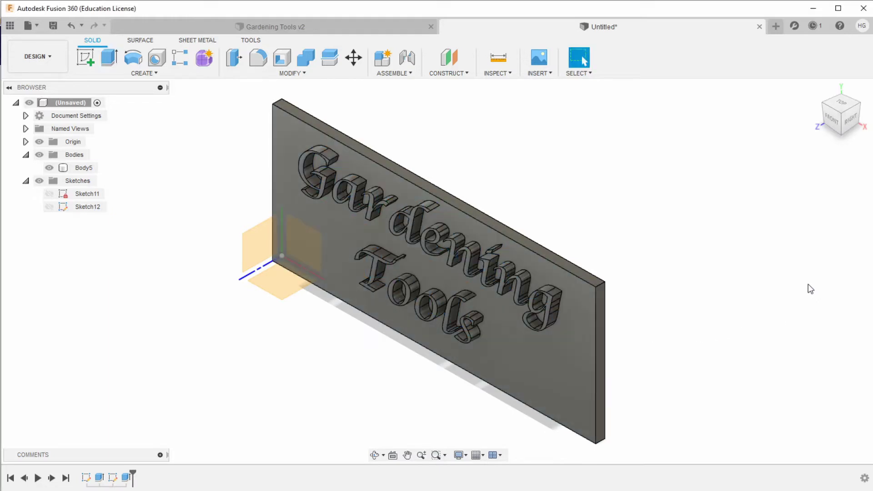
- Export the whole design as a binary STL with medium refinement, saved as "Gardening Tools" on USB Drive (M:)
click(835, 124)
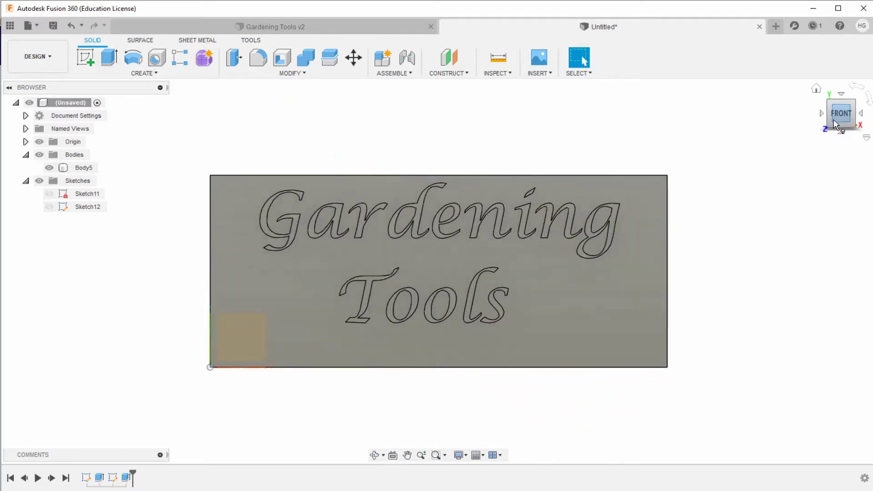
click(817, 90)
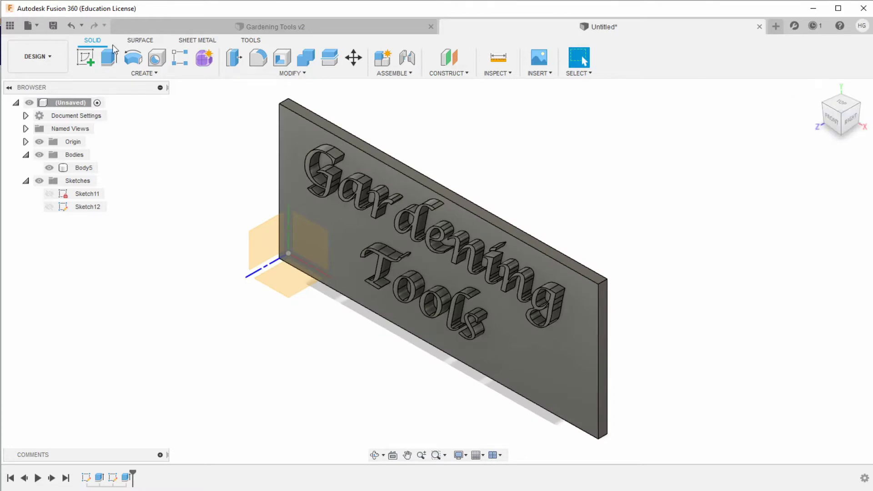
right_click(54, 103)
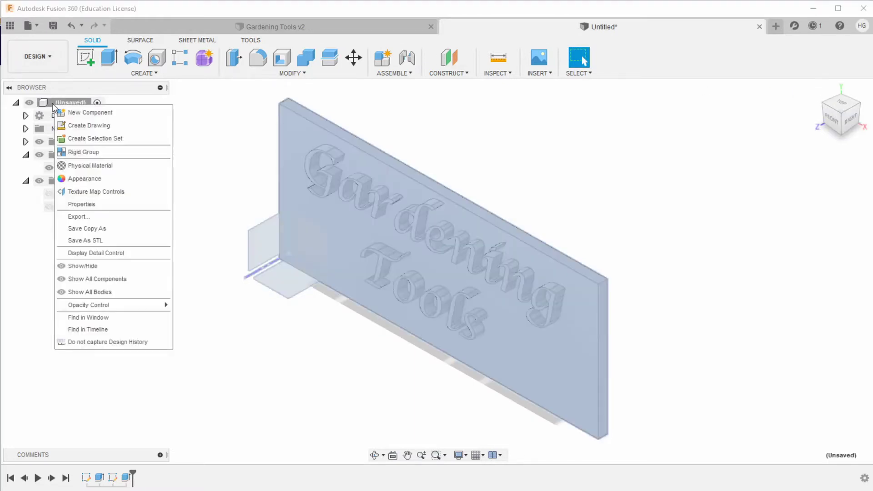
click(107, 239)
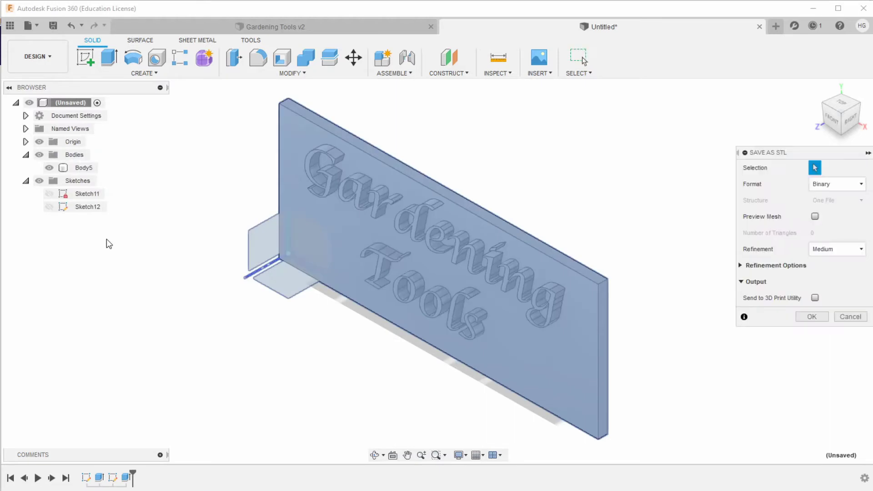
click(808, 319)
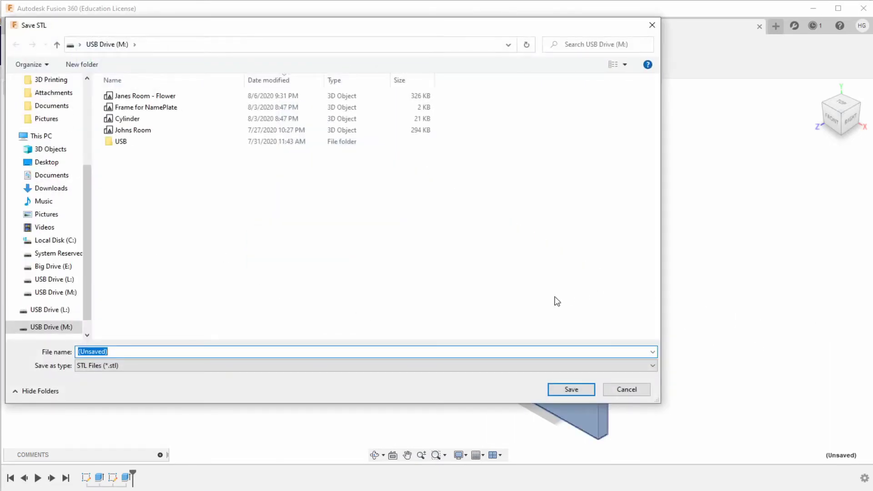
text(Gardening Tools)
click(583, 390)
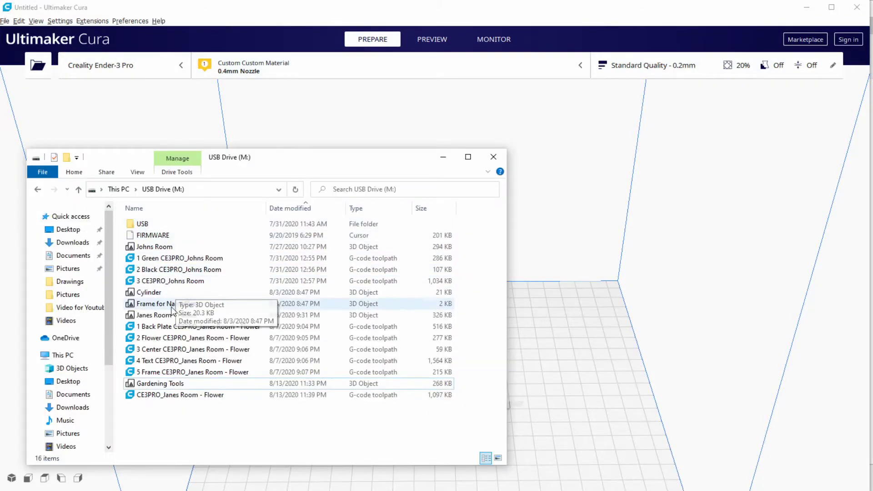
- Load the flower room-sign STL from USB Drive (M:) onto the Ultimaker Cura build plate and return to the drive's file list
drag(169, 317, 577, 359)
click(570, 331)
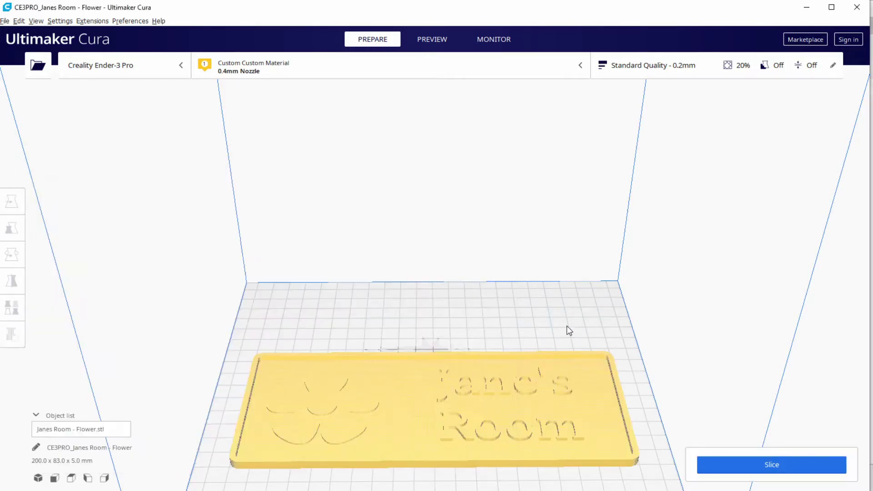
key(alt+Tab)
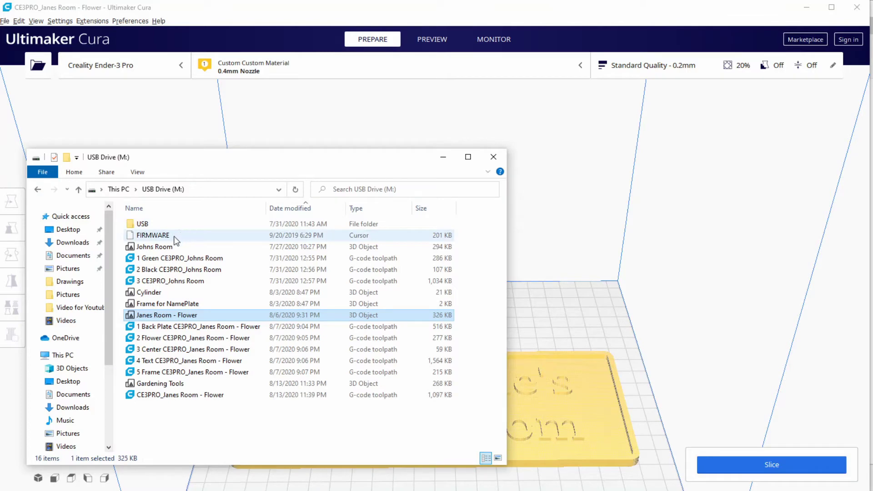
- Load the "Gardening Tools" STL from USB Drive (M:) onto the Cura build plate beside the flower room sign
click(168, 385)
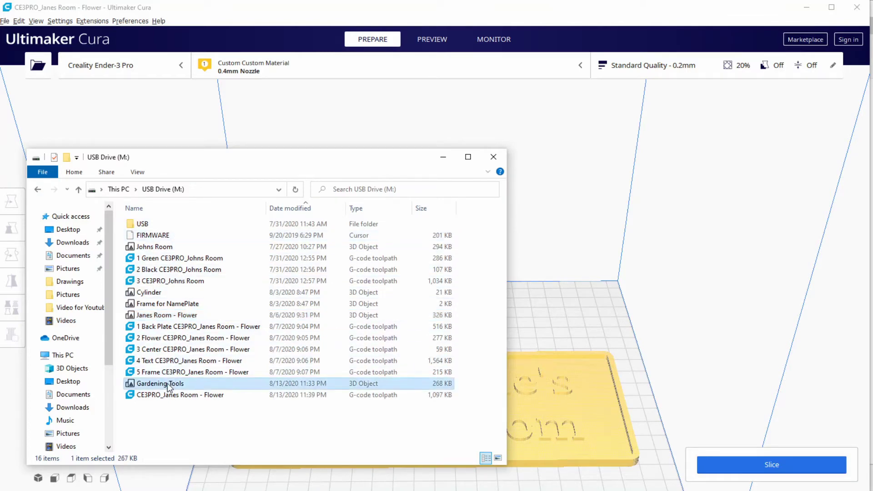
drag(169, 386, 539, 324)
click(559, 224)
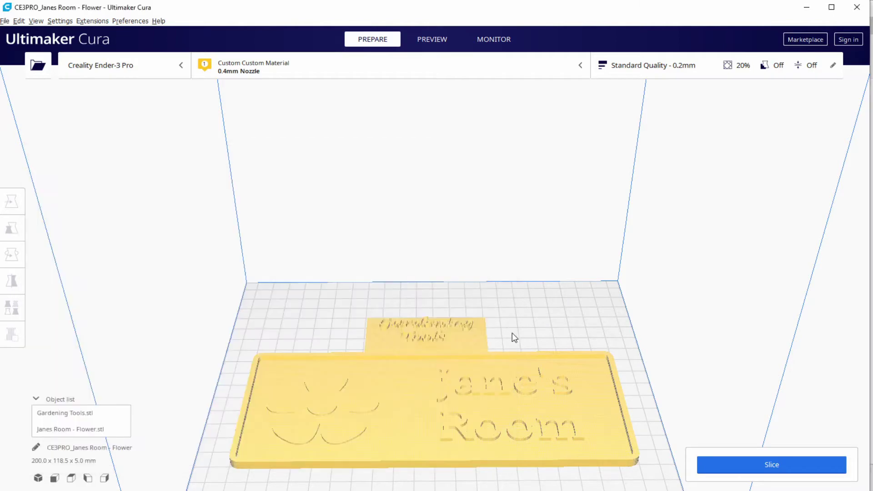
- Move the Gardening Tools plate over the lettering side of the room sign, to about X 31 mm, Y 4 mm
scroll(512, 335, up, 2)
right_drag(514, 337, 503, 356)
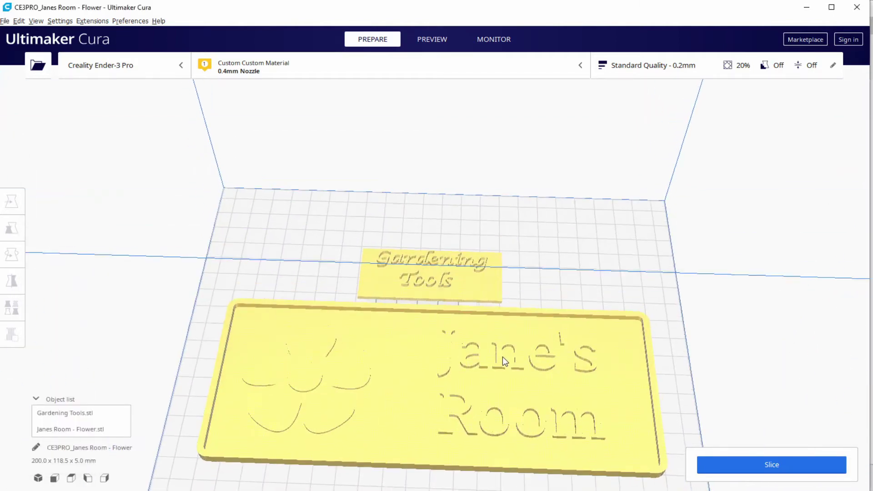
click(479, 282)
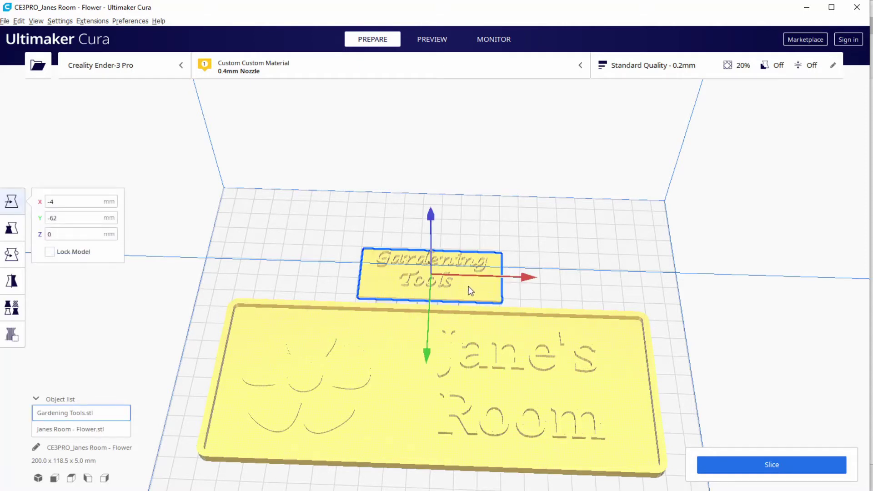
drag(470, 286, 545, 408)
mouse_move(574, 264)
right_down()
mouse_move(566, 252)
mouse_move(572, 271)
mouse_move(589, 275)
mouse_move(577, 270)
right_up()
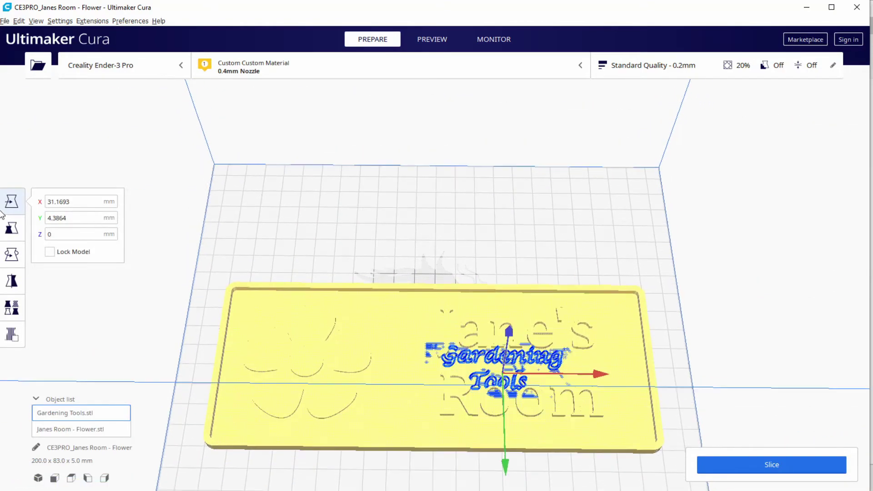
- Enable uniform scaling and enlarge the Gardening Tools plate to about 190%, about 133 mm wide
click(11, 227)
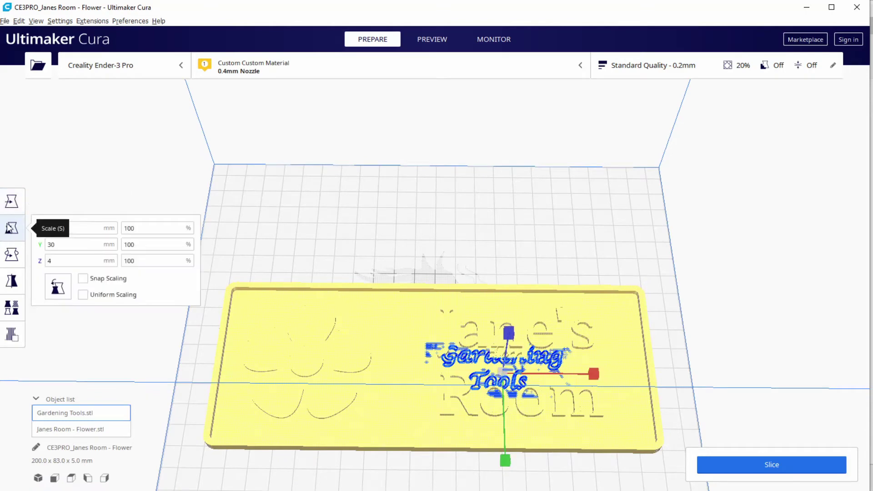
click(83, 295)
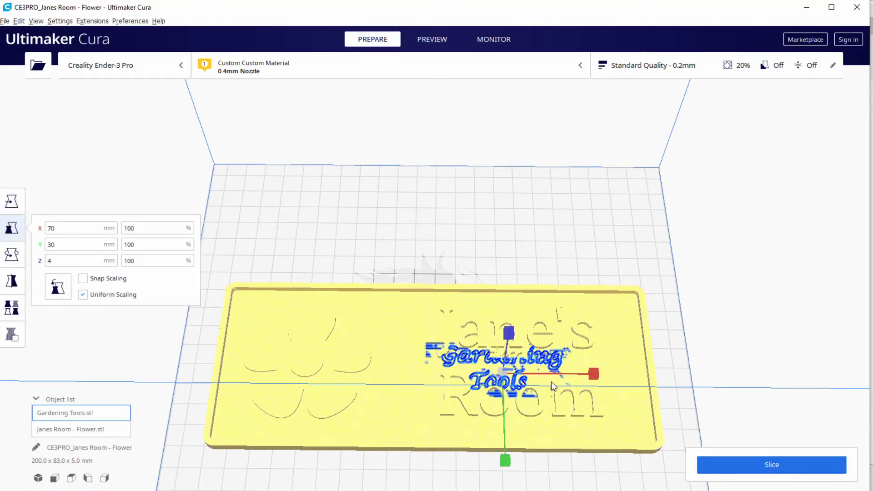
drag(594, 375, 615, 372)
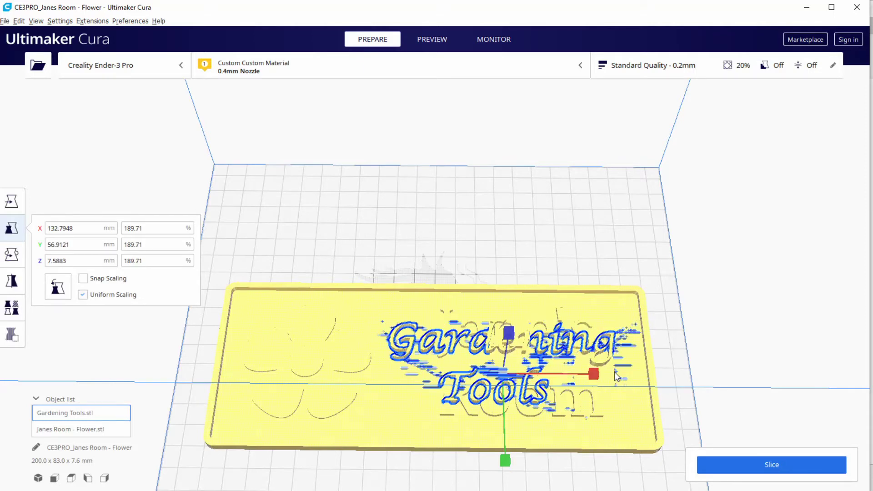
- Shift the Gardening Tools plate slightly along the X axis to about 34 mm
click(11, 203)
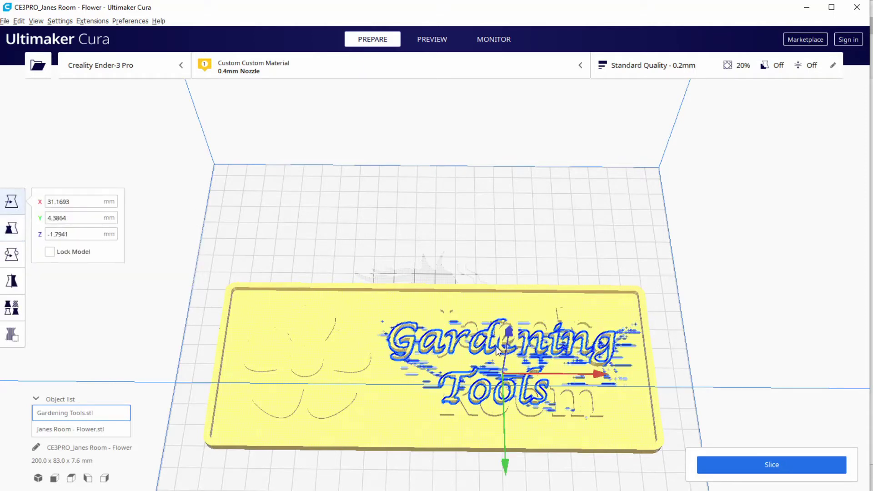
click(521, 369)
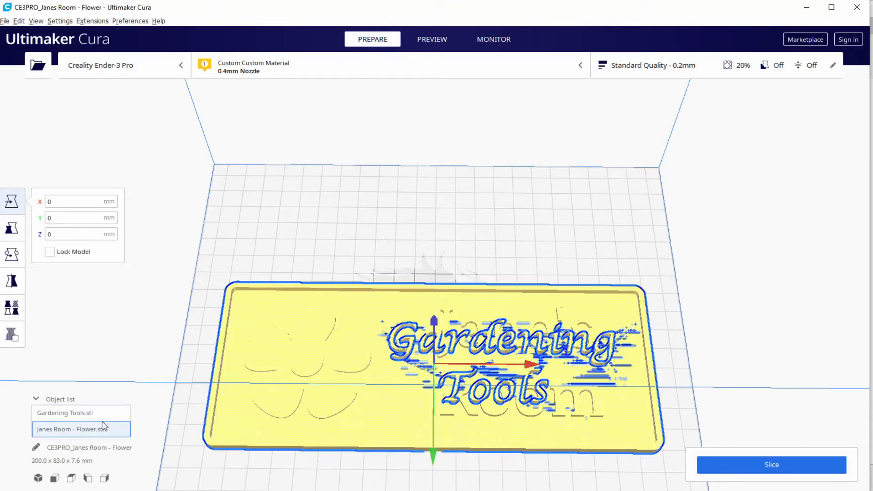
click(69, 413)
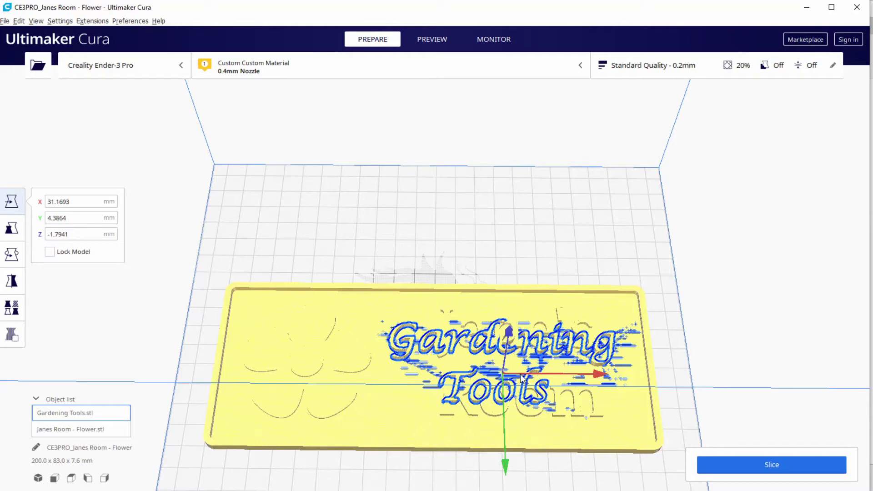
drag(522, 378, 529, 377)
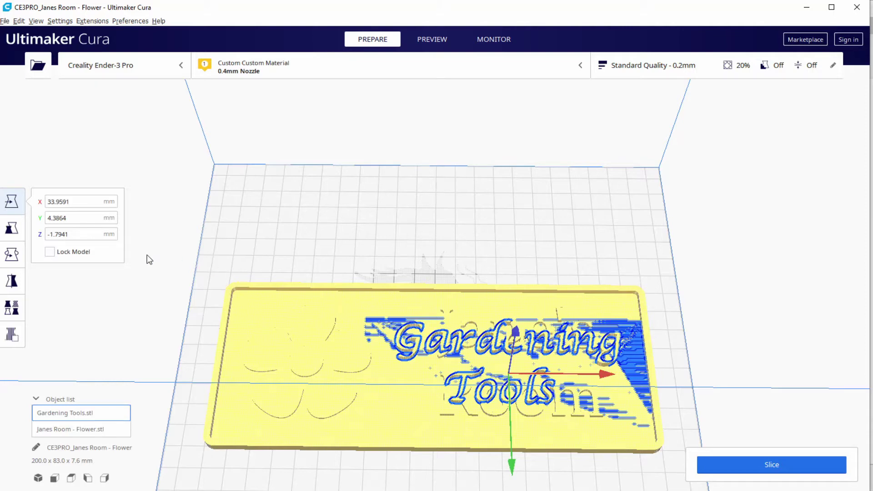
- Turn off uniform scaling, set the Gardening Tools plate's Z size to 4 mm, and check its Z position
click(13, 228)
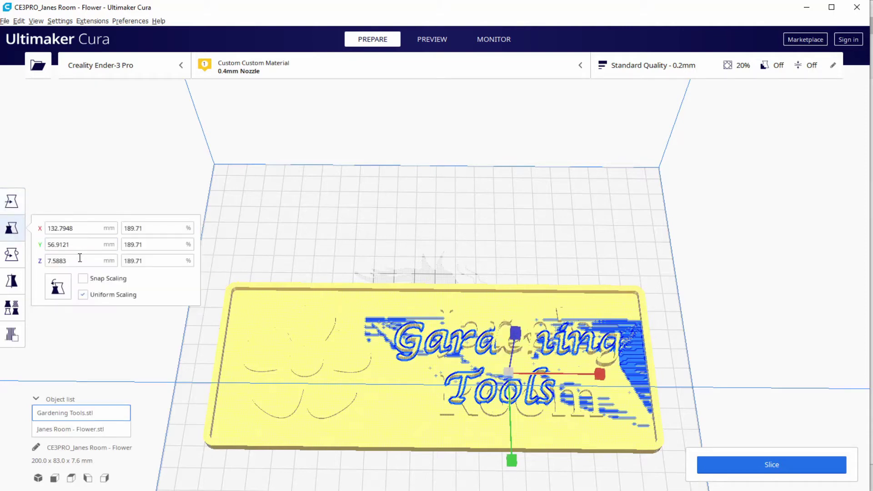
click(82, 295)
drag(76, 261, 11, 272)
text(4)
key(Return)
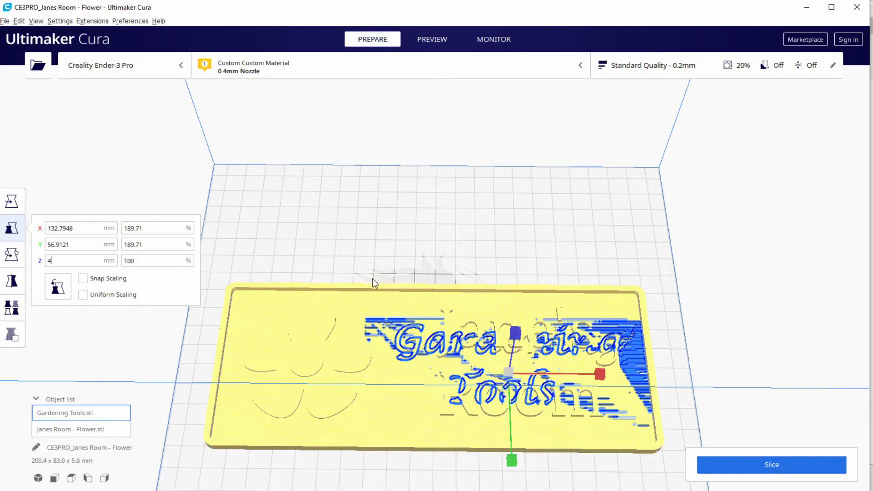
click(12, 201)
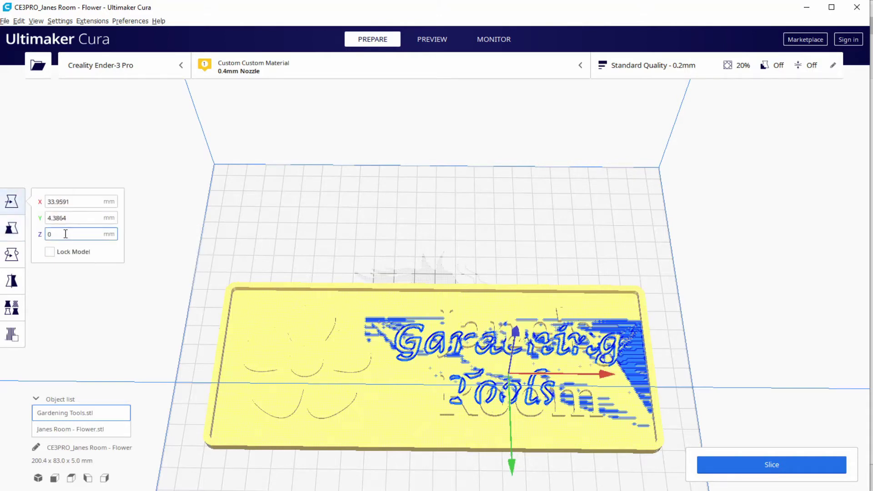
click(313, 252)
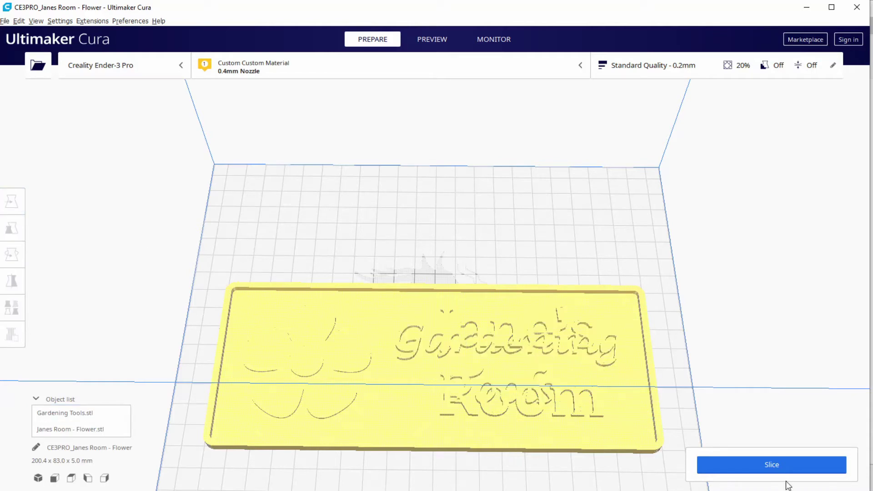
- Slice the overlapping models, inspect the result in the layer preview, and return to the prepare stage
click(779, 464)
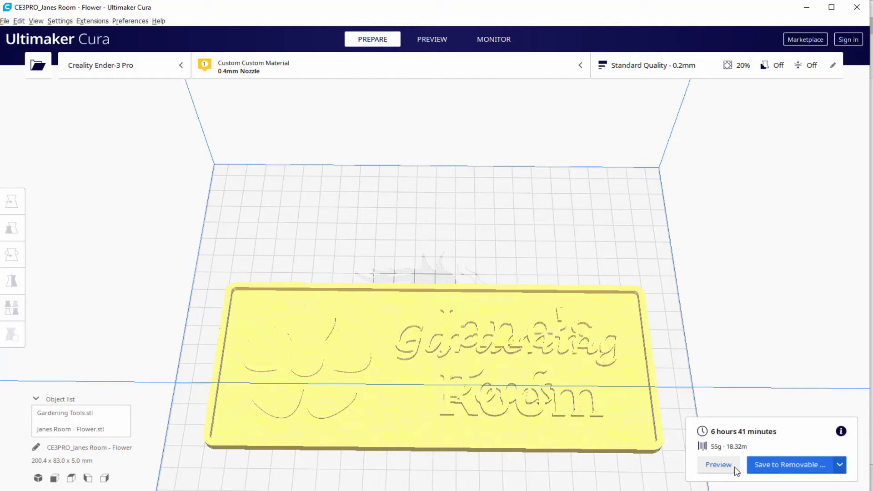
click(710, 466)
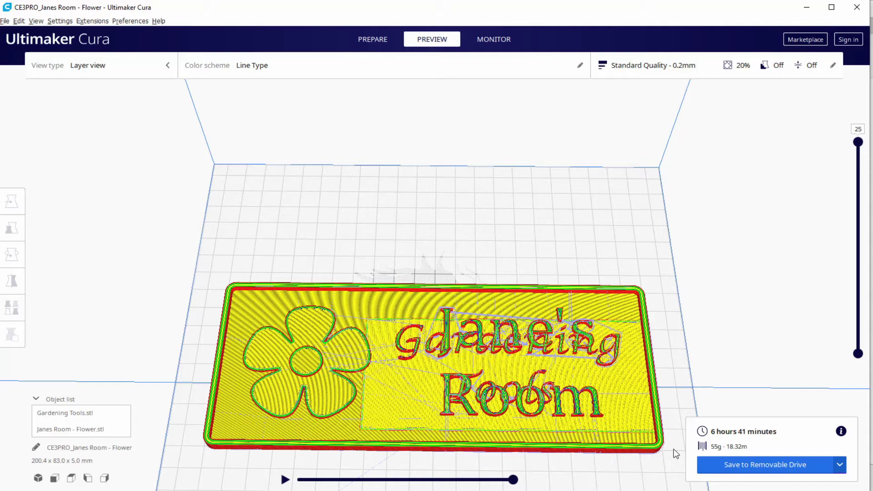
click(373, 40)
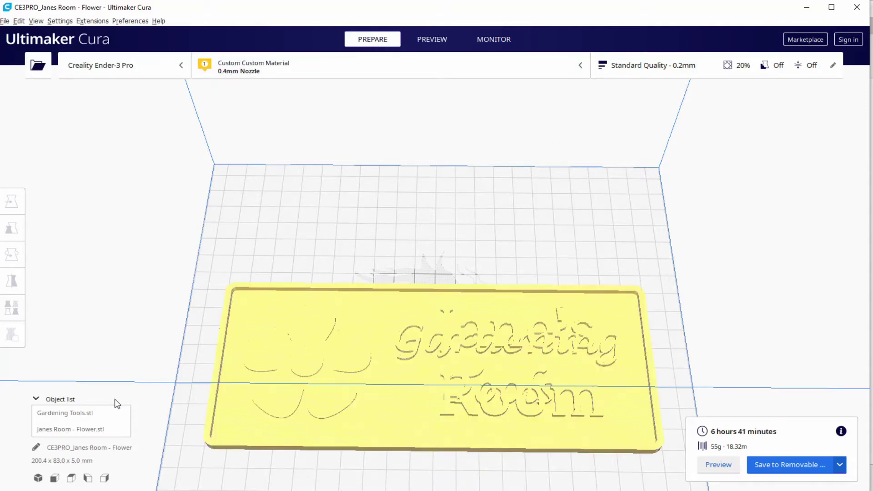
- Delete the flower room-sign model from the build plate
click(90, 431)
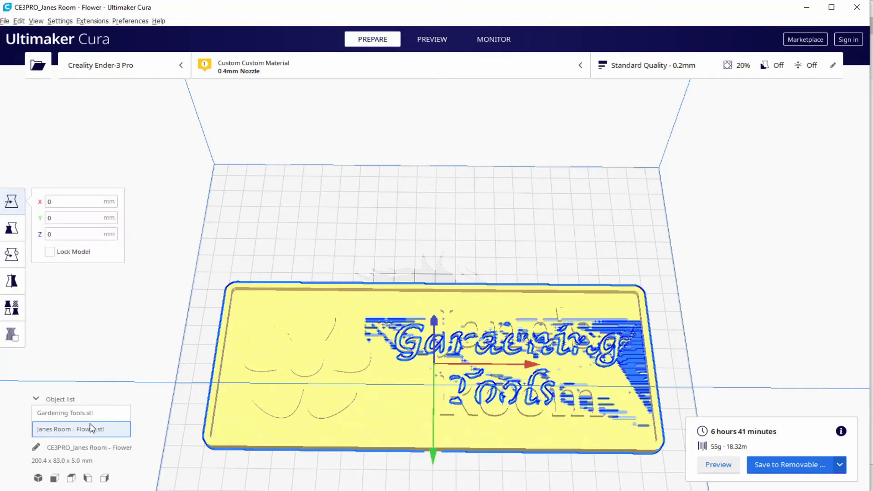
key(Delete)
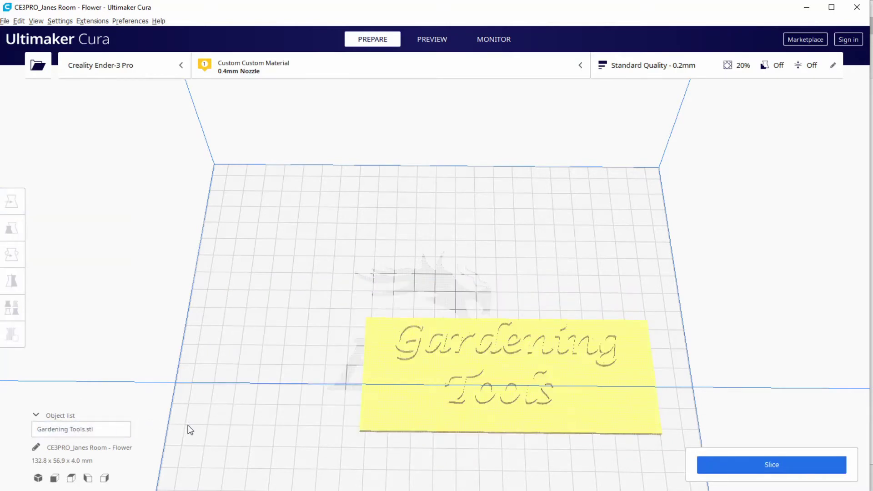
- Add a support blocker cube to the Gardening Tools plate, just before the word "Tools"
right_drag(257, 392, 260, 366)
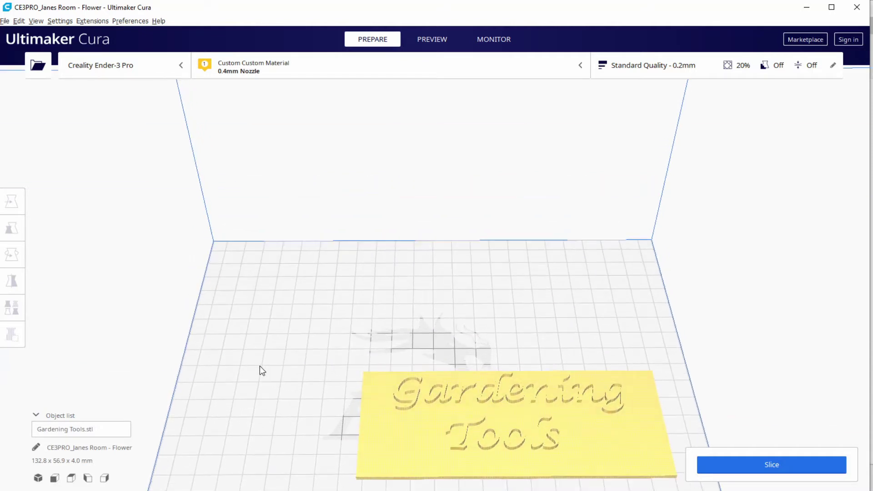
click(362, 407)
click(7, 338)
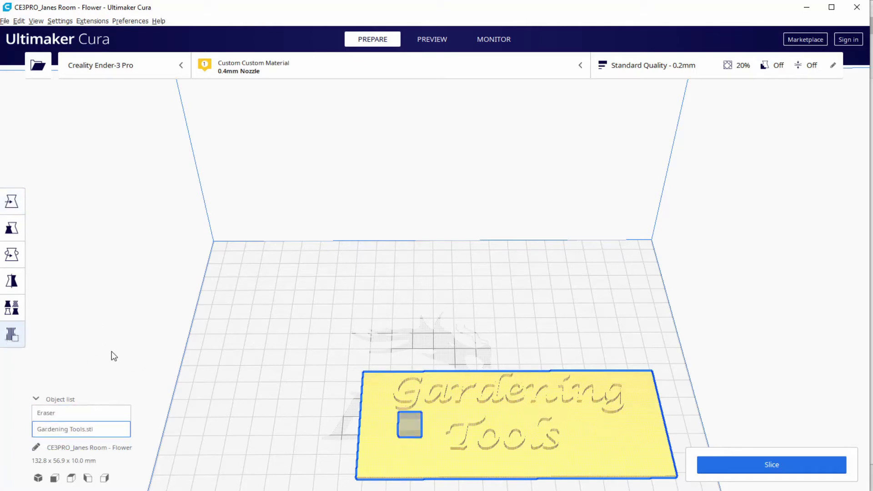
- Set the eraser cube's mesh type to Modify settings for overlaps, as a Cutting mesh
click(68, 411)
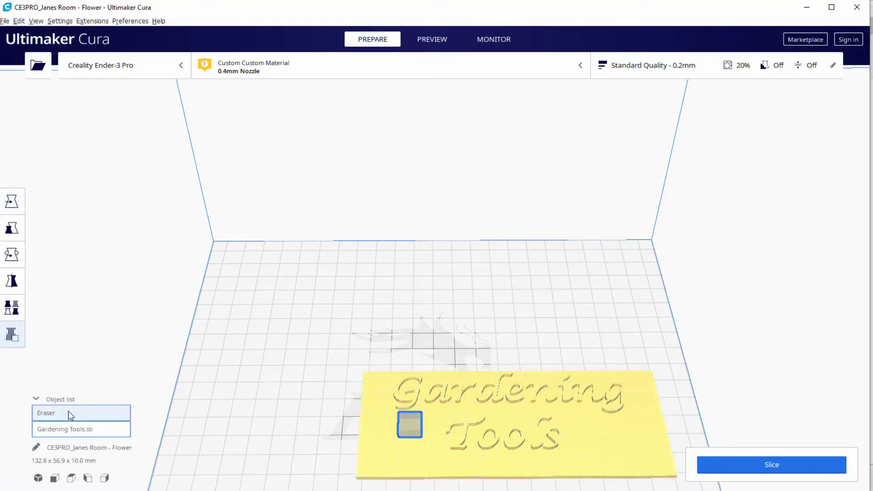
click(14, 312)
click(121, 319)
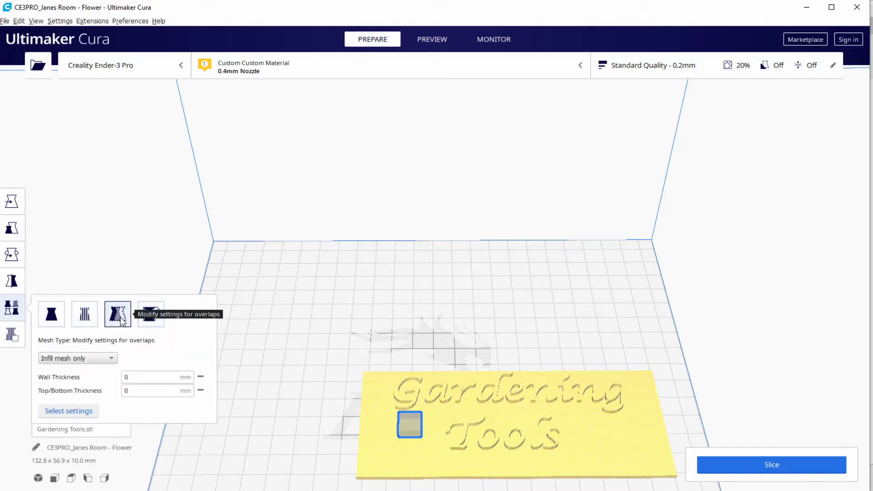
click(109, 359)
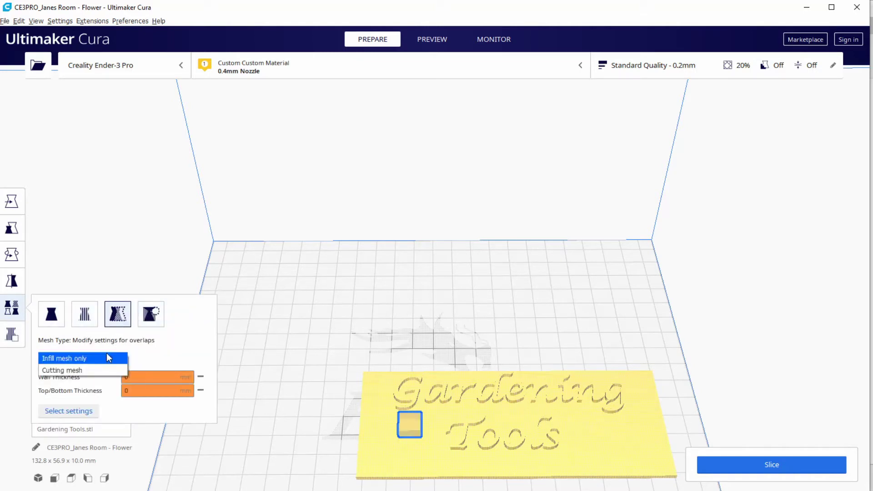
click(86, 369)
- Add Wall Line Count, Top Layers, Bottom Layers and Infill Density to the eraser cube's customized settings
click(84, 378)
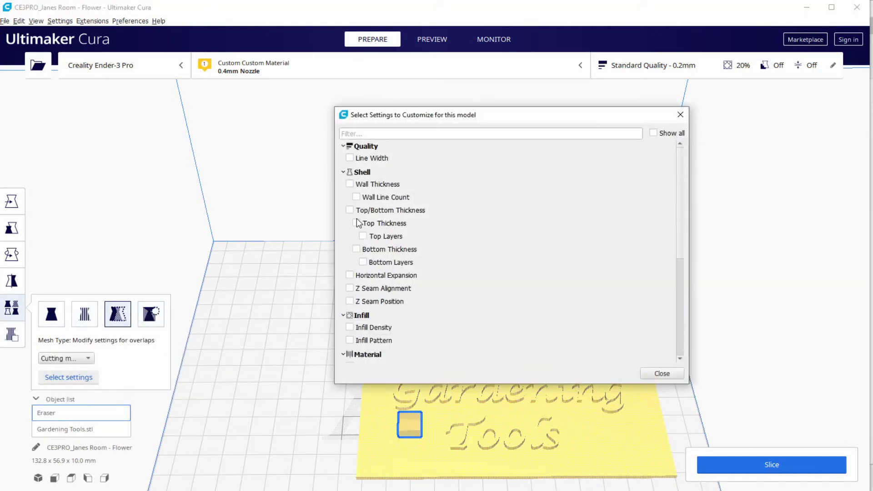
click(356, 197)
click(363, 236)
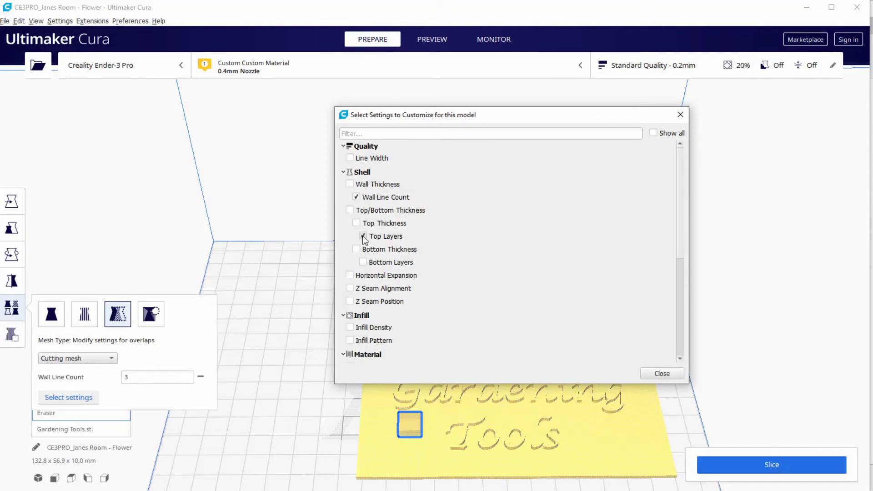
click(363, 263)
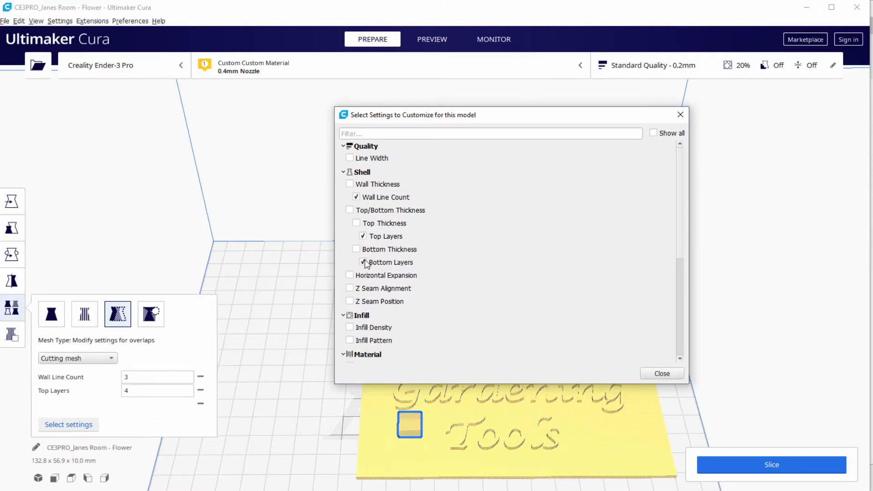
click(350, 328)
click(664, 373)
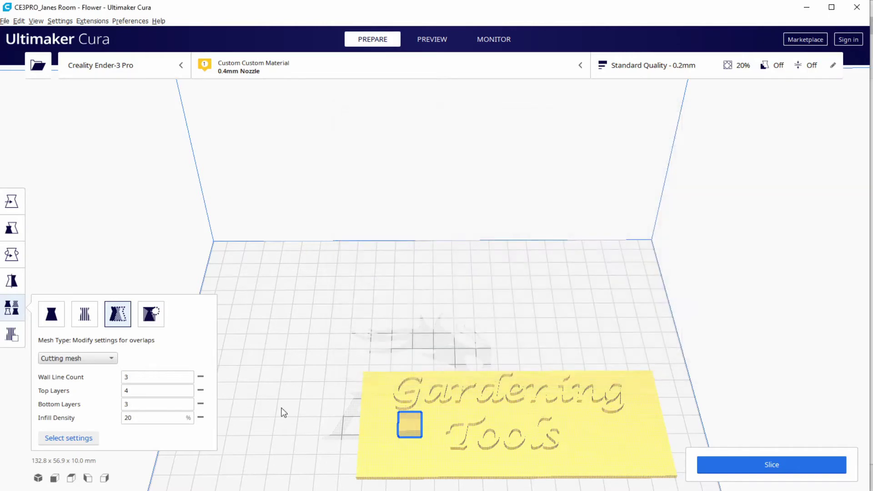
- Set the eraser cube's Wall Line Count, Top Layers, Bottom Layers and Infill Density all to 0
click(140, 377)
drag(140, 377, 91, 379)
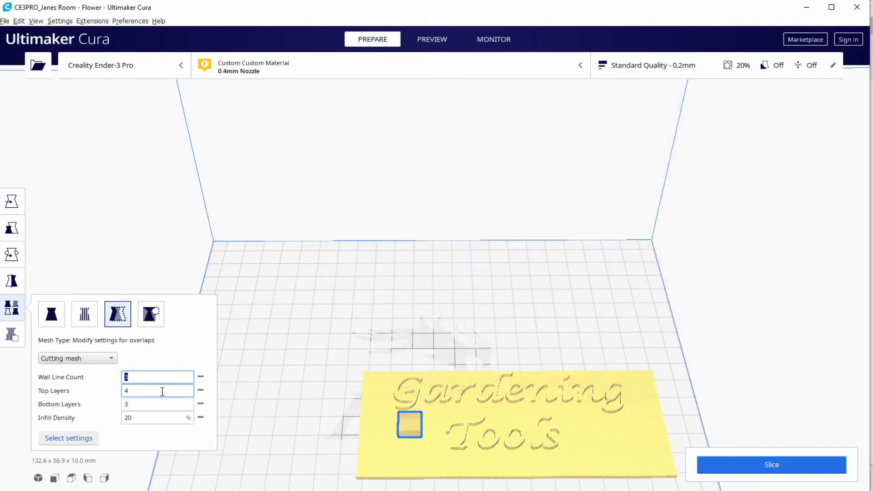
text(0)
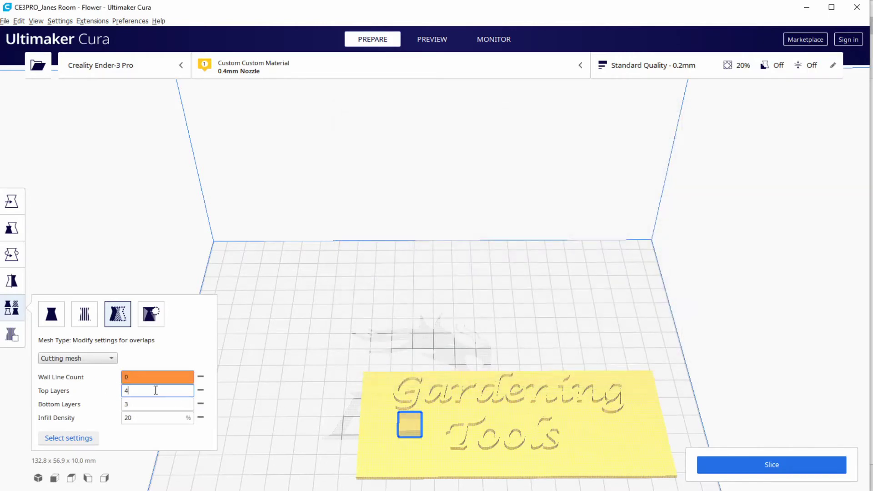
drag(155, 390, 116, 391)
text(0)
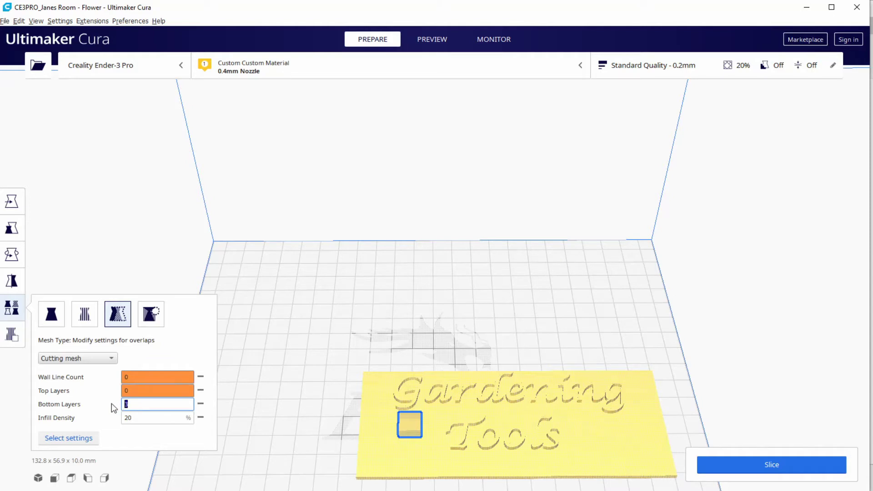
text(0)
drag(137, 418, 117, 416)
text(0)
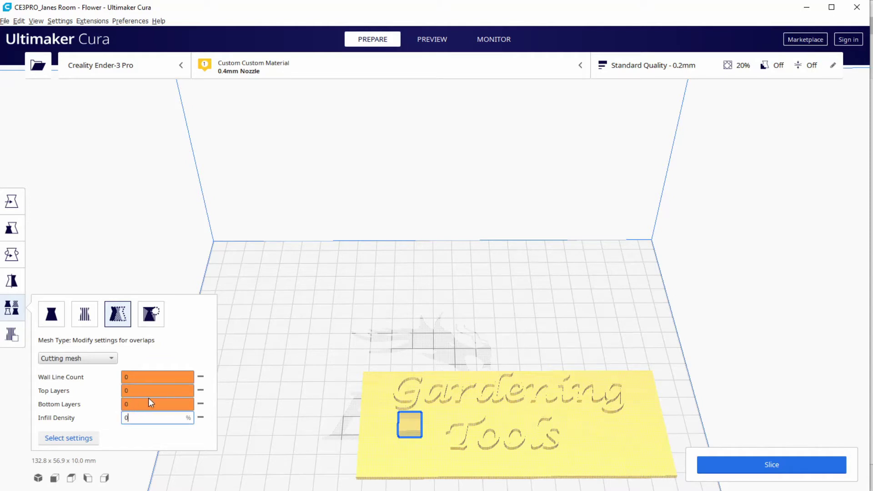
- Scale the eraser cube to 150 mm in X, 100 mm in Y and 2 mm in Z
click(11, 229)
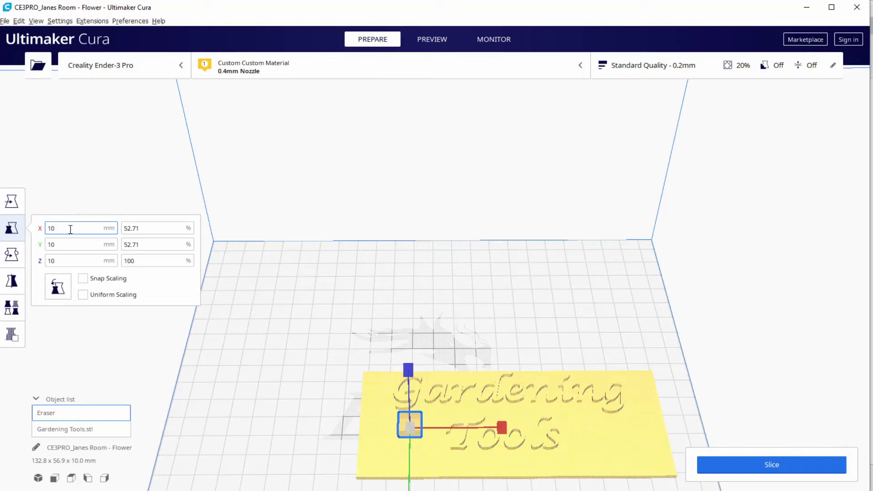
key(BackSpace)
text(50)
click(91, 245)
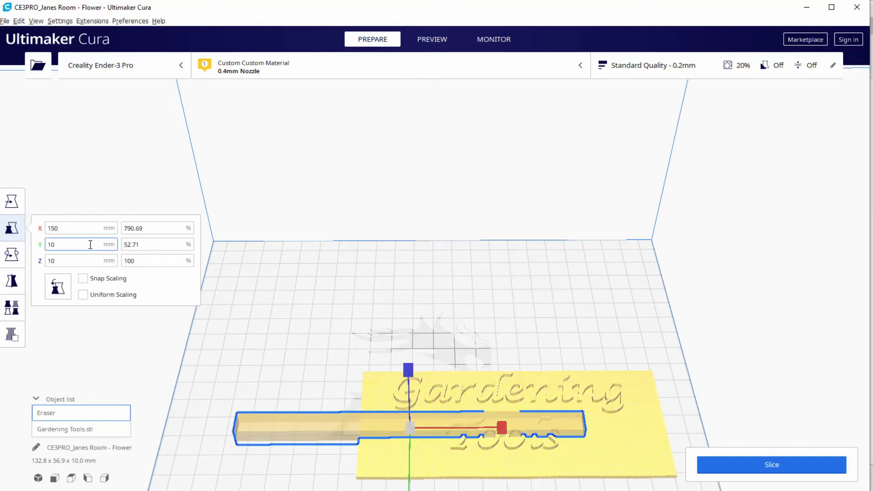
text(0)
click(84, 261)
drag(78, 263, 21, 266)
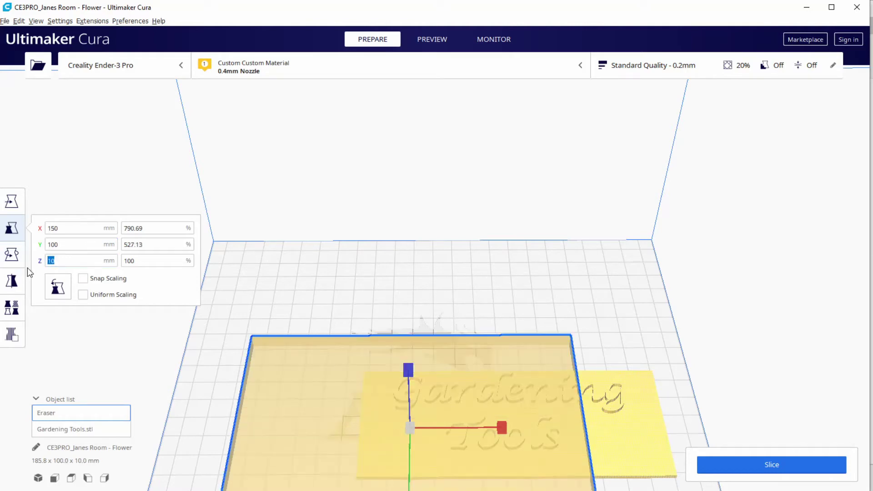
text(2)
key(Return)
- Set the eraser block's Z position to 0 mm so it sits on the build plate
click(12, 204)
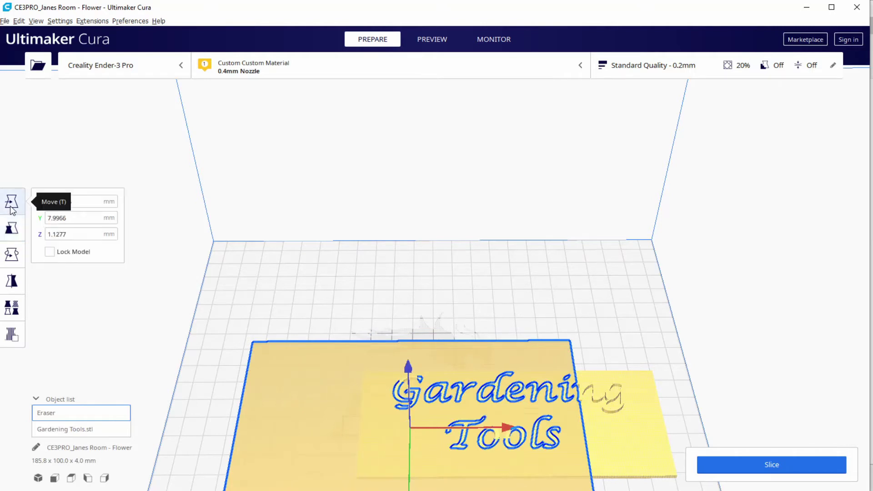
drag(80, 232, 13, 230)
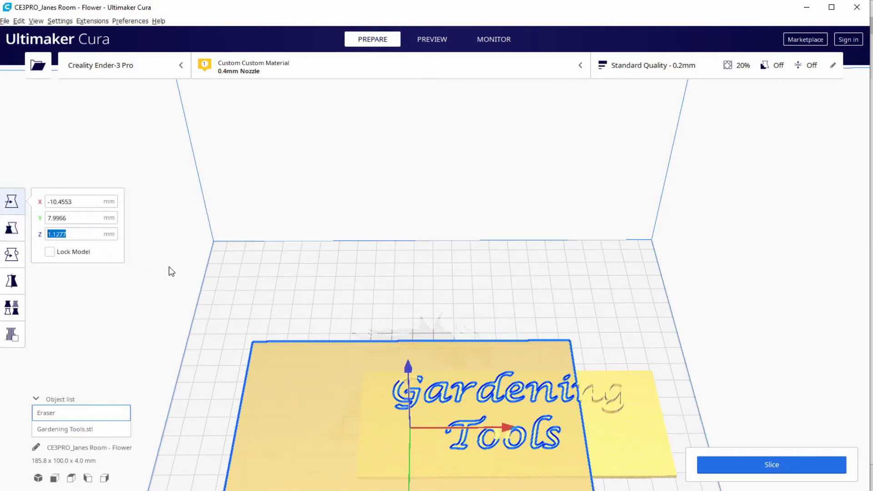
text(0)
key(Return)
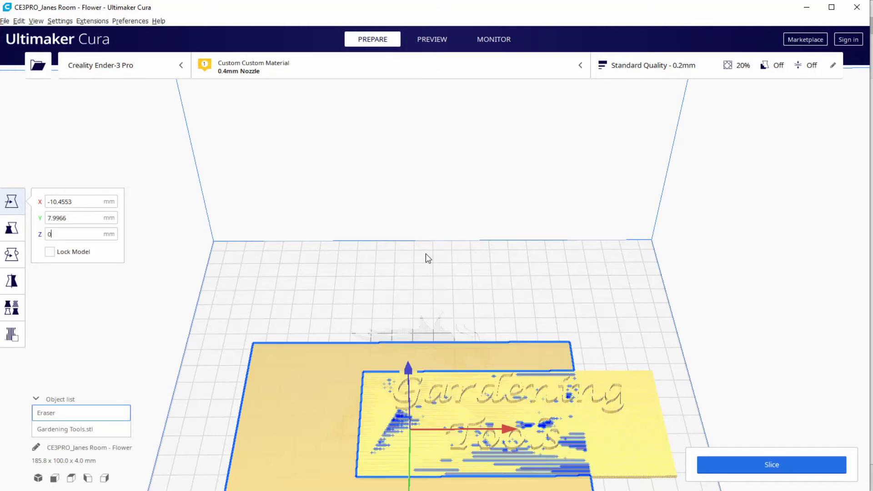
click(490, 247)
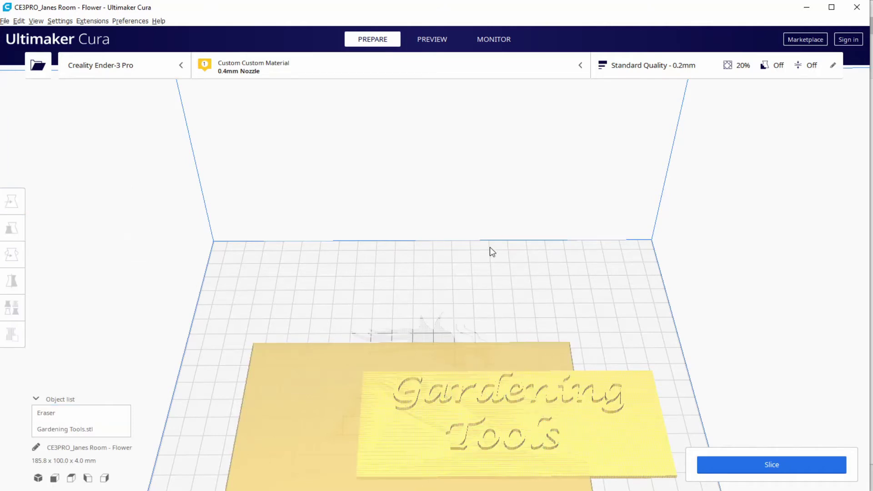
mouse_move(490, 247)
right_down()
mouse_move(481, 278)
mouse_move(487, 269)
right_up()
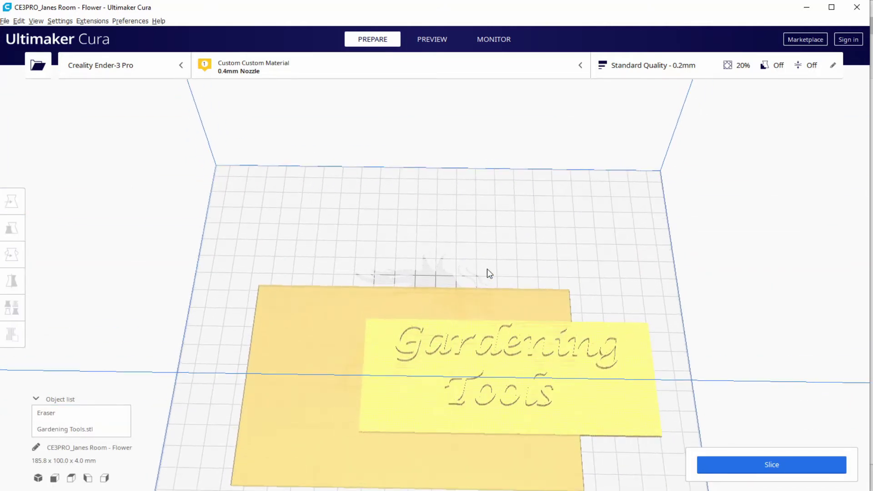
- Move the eraser block across the bed until it covers the whole Gardening Tools plate
click(313, 336)
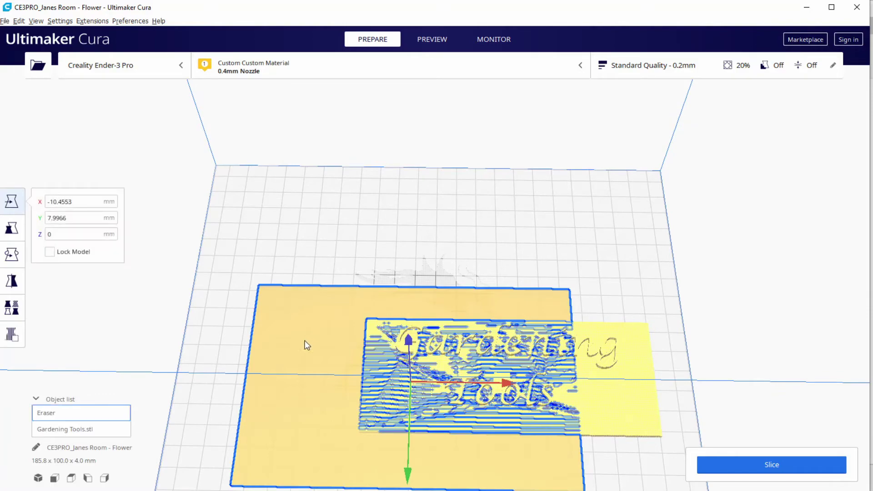
mouse_move(306, 340)
mouse_down()
mouse_move(357, 340)
mouse_move(315, 335)
mouse_move(326, 304)
mouse_move(382, 302)
mouse_move(370, 300)
mouse_up()
click(456, 247)
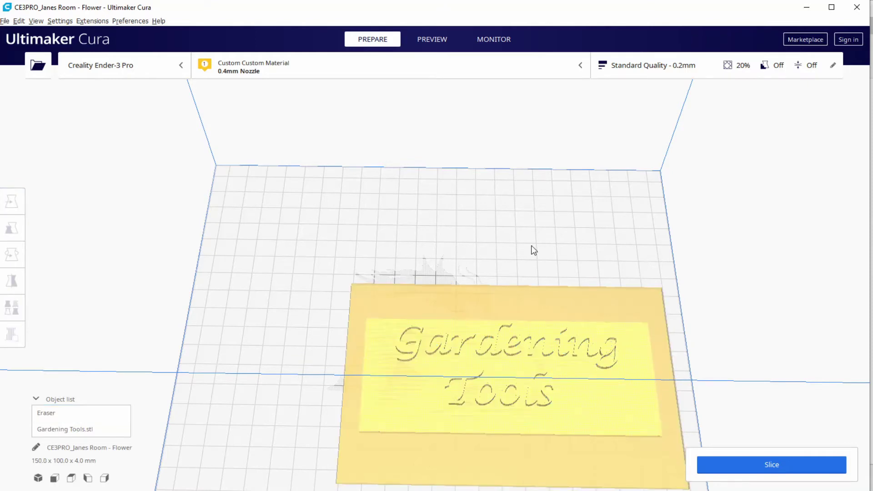
right_drag(531, 248, 534, 232)
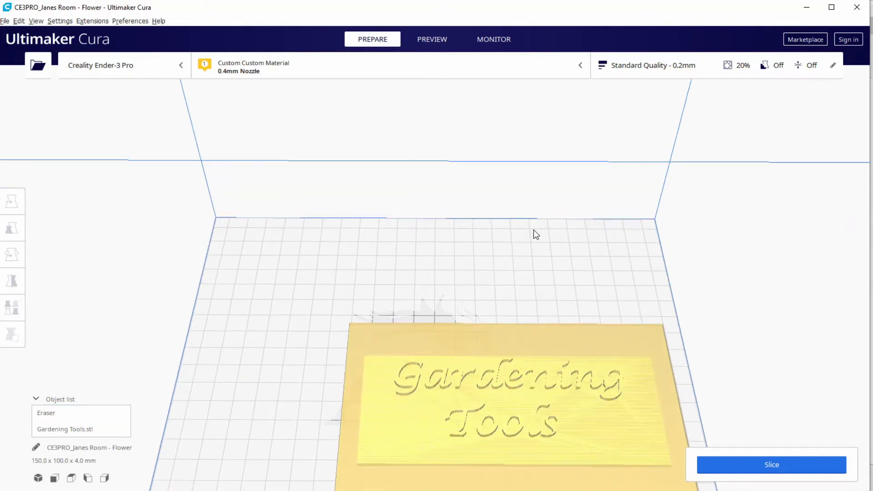
- Slice the model and check the layer preview of the lettering, then return to the prepare view
click(719, 466)
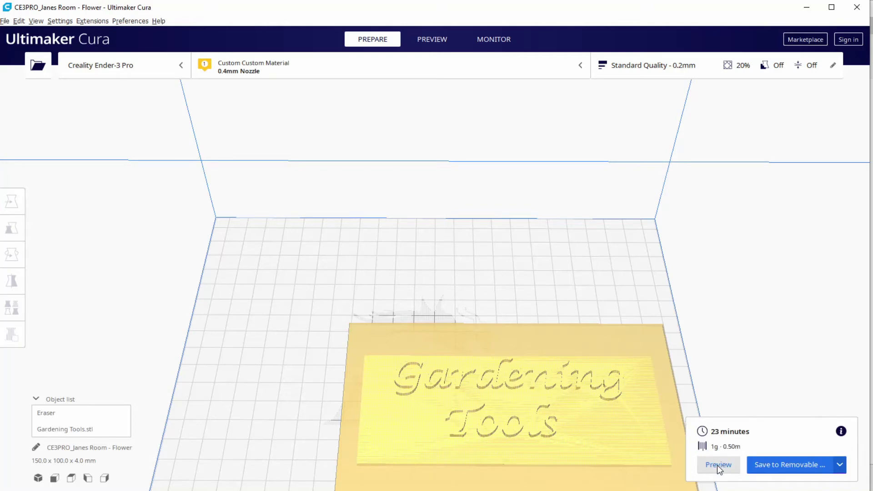
click(718, 464)
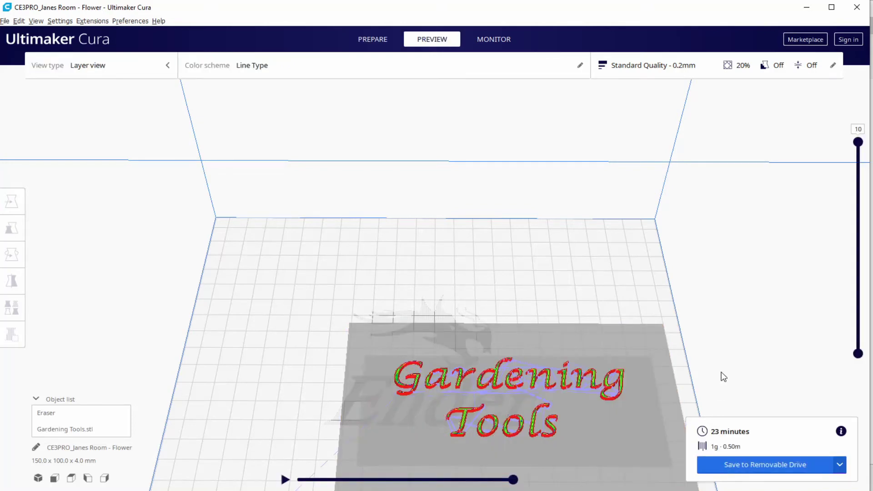
click(372, 39)
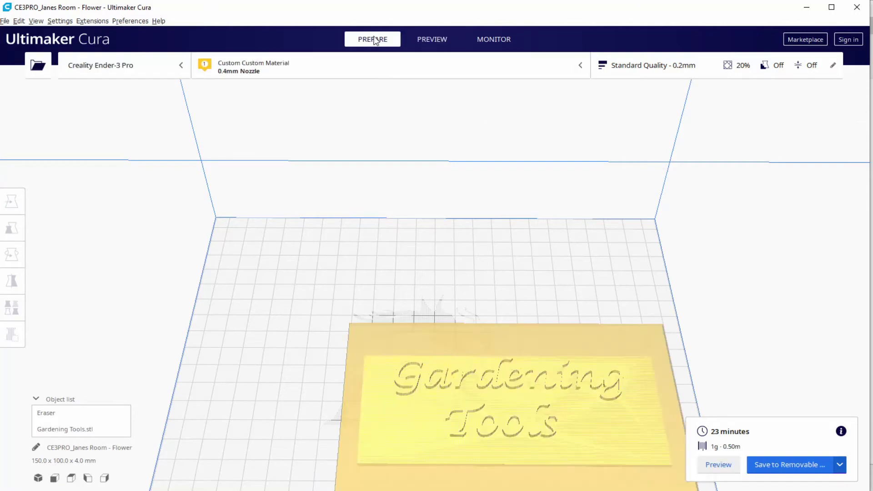
- Select the eraser and Gardening Tools.stl together and set their Z position to -0.2 mm
scroll(345, 241, down, 5)
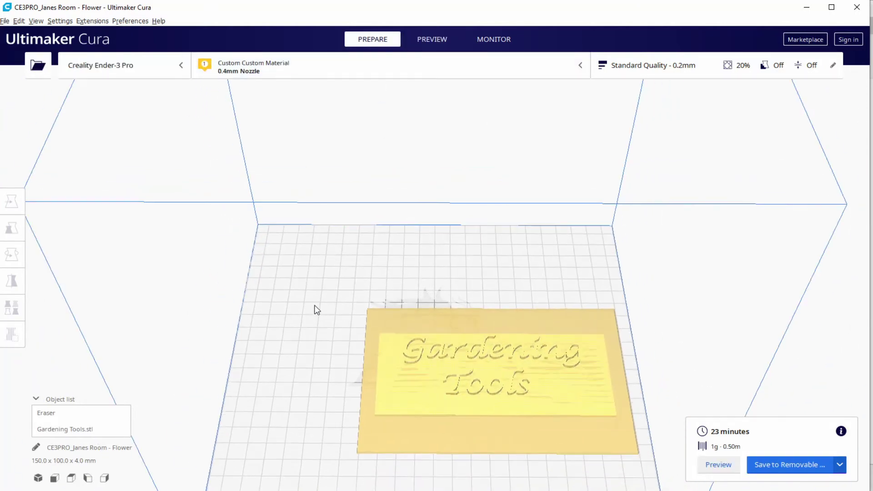
click(69, 412)
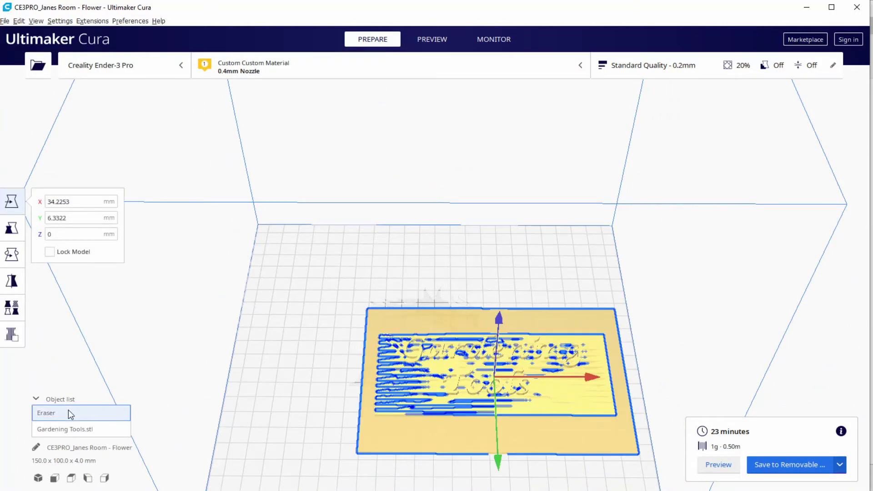
ctrl+click(68, 430)
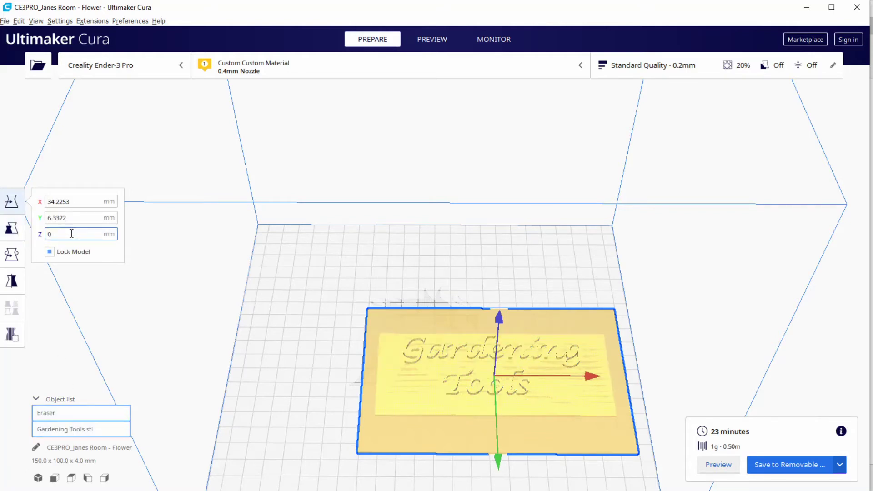
double_click(50, 234)
key(Return)
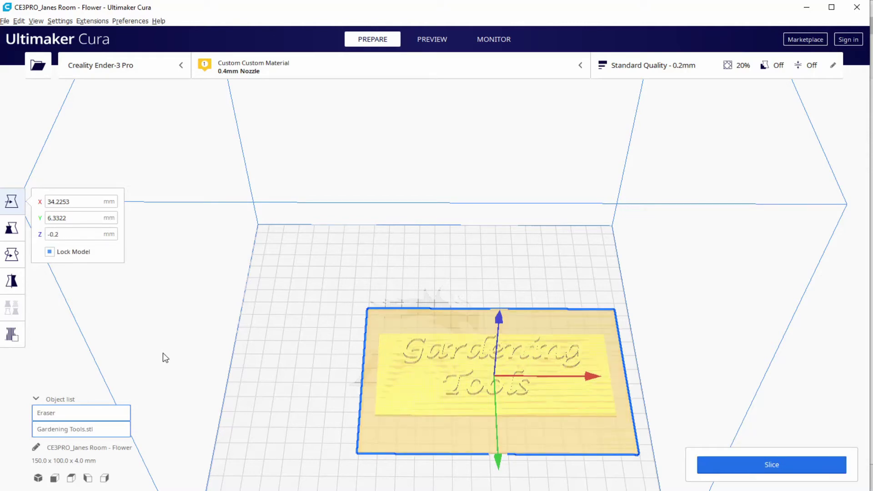
click(280, 320)
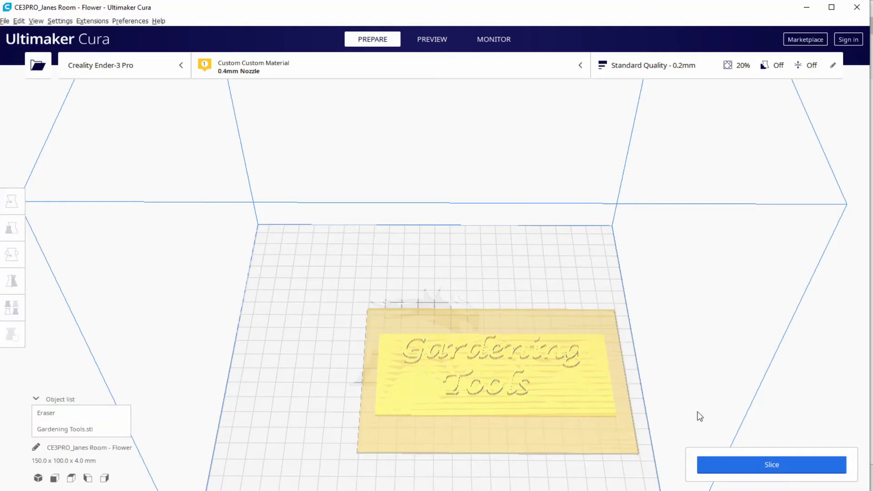
- Slice the lowered model, inspect its layer preview, and save the G-code to the removable drive
click(772, 466)
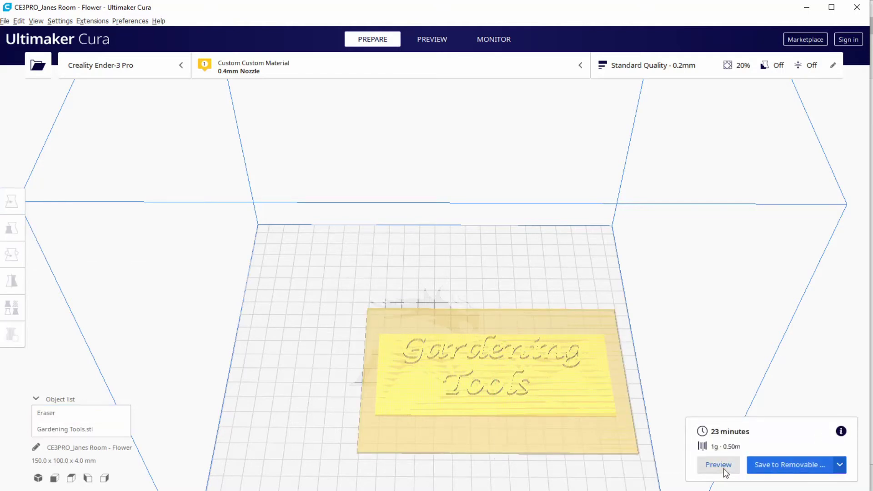
click(718, 464)
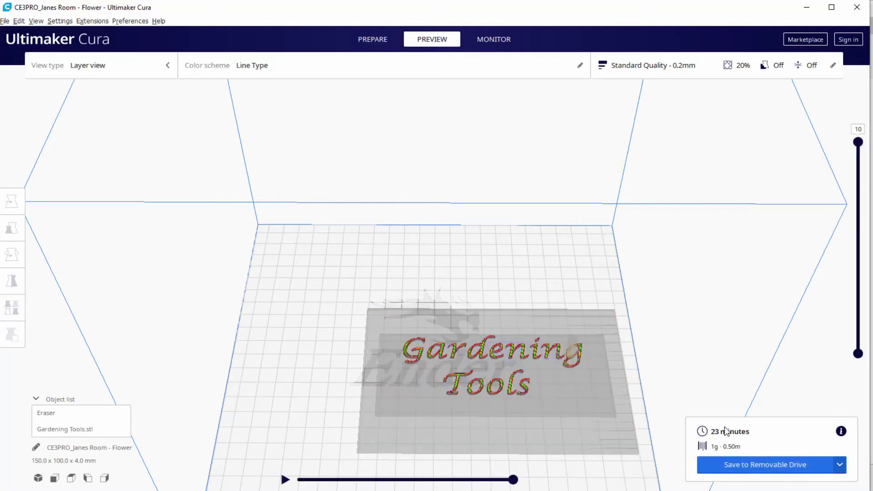
mouse_move(858, 142)
mouse_down()
mouse_move(861, 292)
mouse_move(860, 142)
mouse_up()
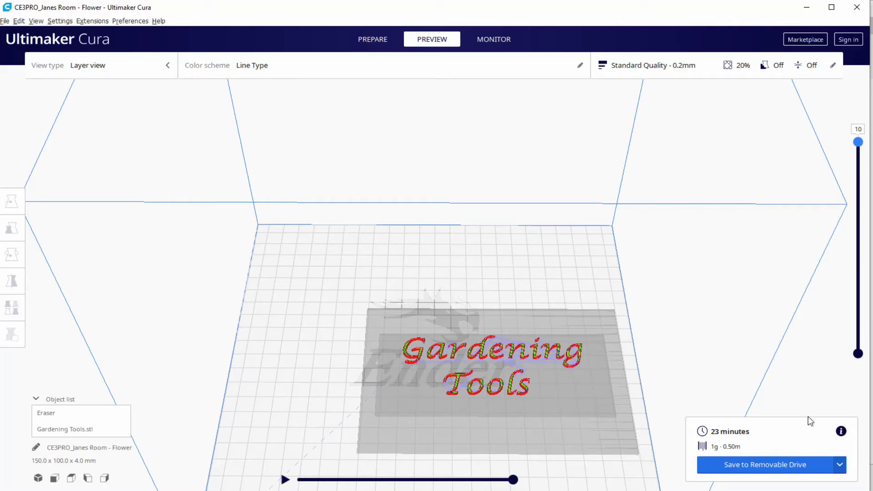
click(788, 473)
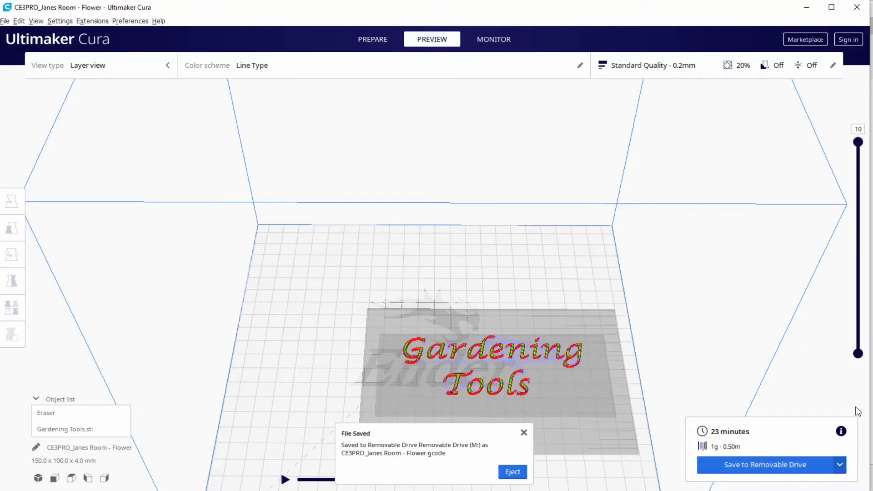
- Switch to the USB drive in File Explorer and rename the G-code file CE3PRO_Janes Room - Flower as Gardening Tools
key(alt+Tab)
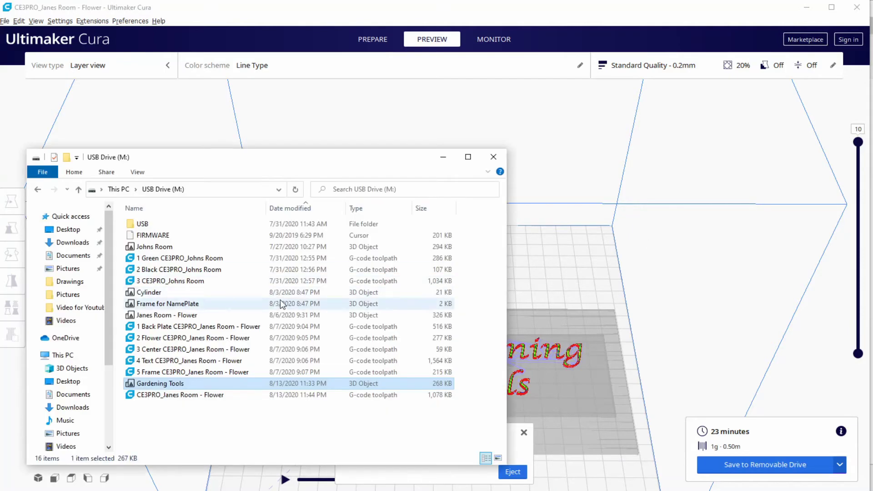
click(155, 396)
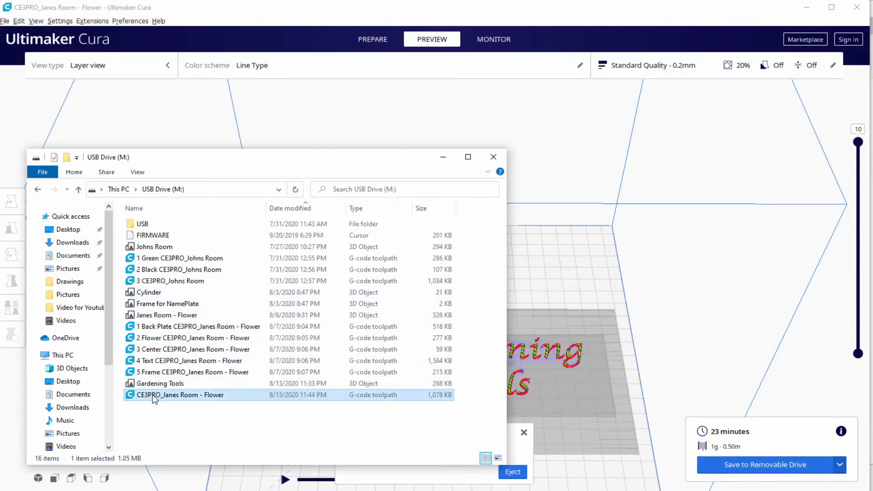
click(152, 394)
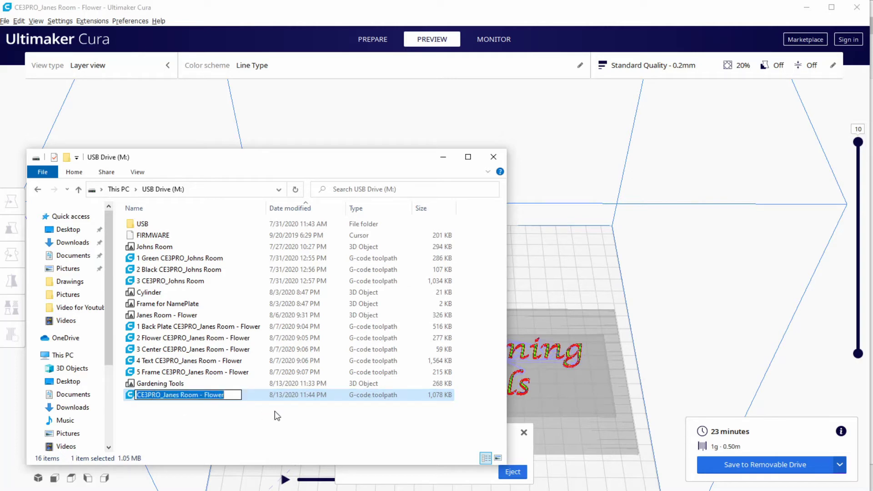
key(Home)
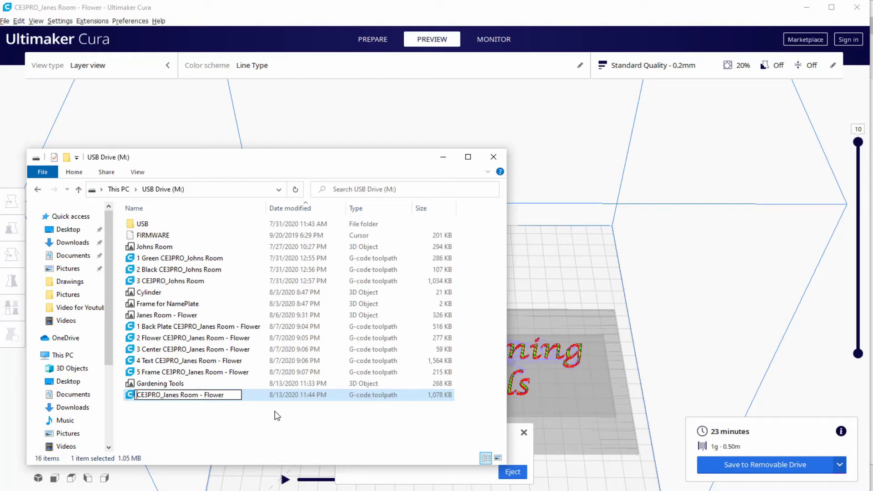
text(Garde)
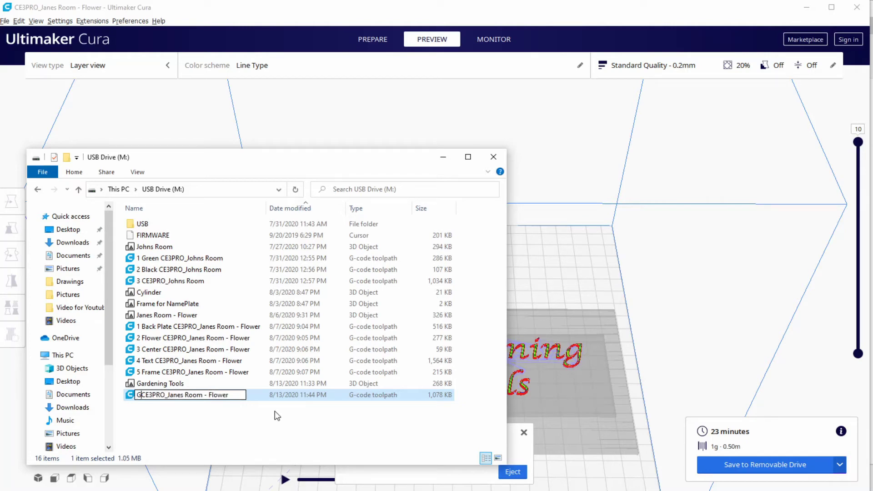
text(ning)
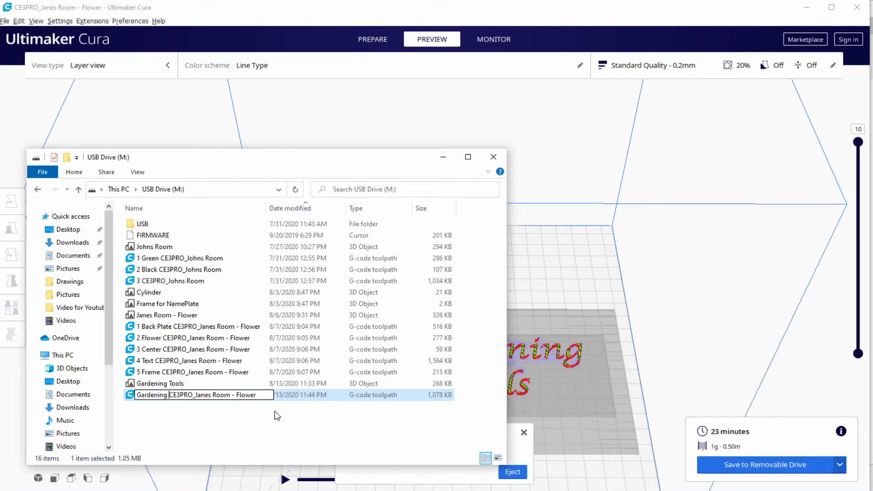
text( Tools)
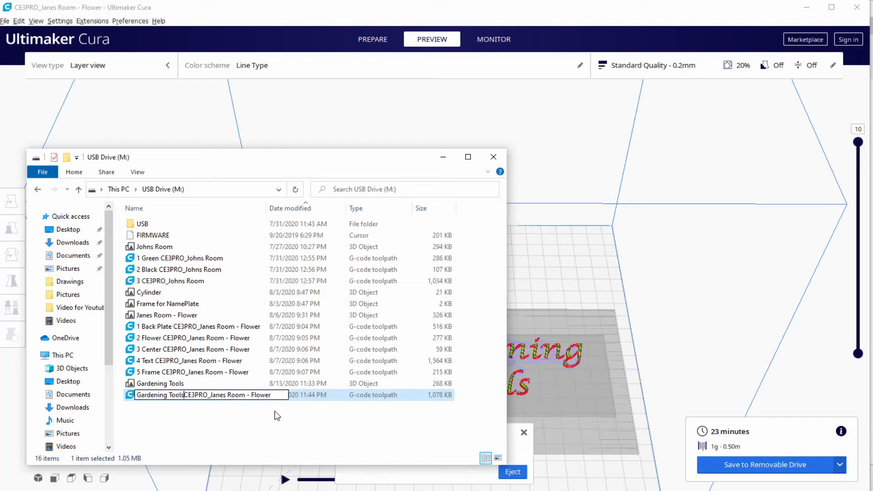
key(Delete)
key(Delete)
key(Delete)
key(Delete)
key(Delete)
key(Delete)
key(Delete)
key(Delete)
key(Delete)
key(Delete)
key(Delete)
key(Delete)
key(Delete)
key(Delete)
key(Delete)
key(Delete)
key(Delete)
key(Delete)
key(Delete)
key(Delete)
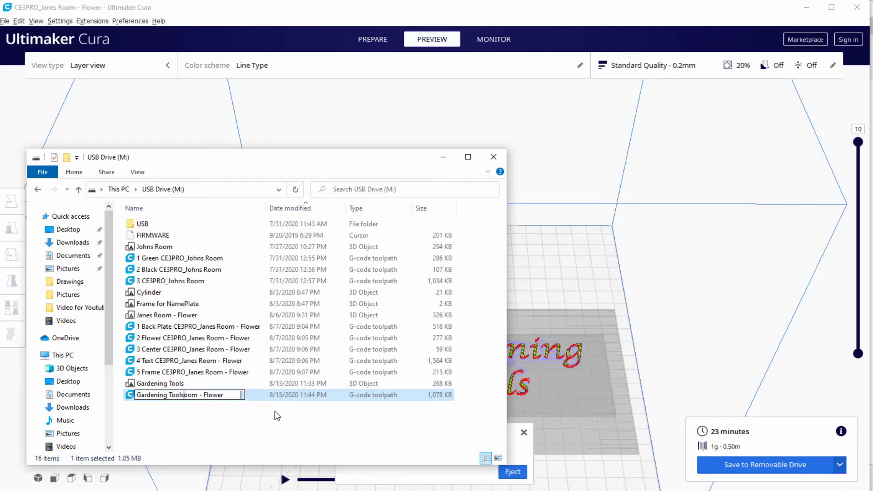
key(Return)
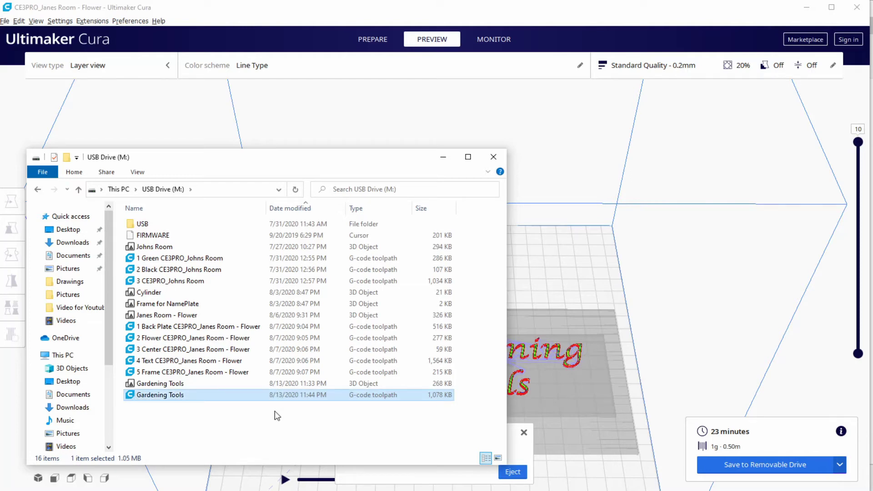
- Return to Cura and open the recent Janes Room - Flower model in the empty project
click(591, 226)
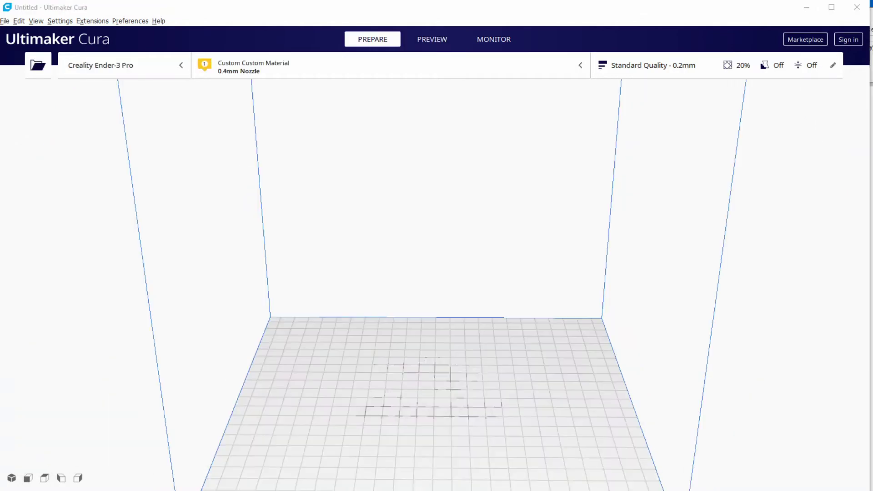
click(5, 21)
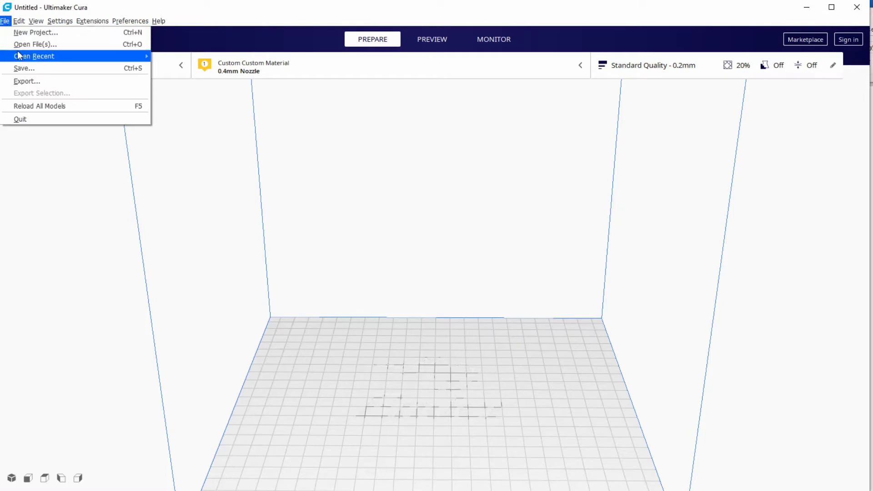
mouse_move(27, 57)
click(185, 56)
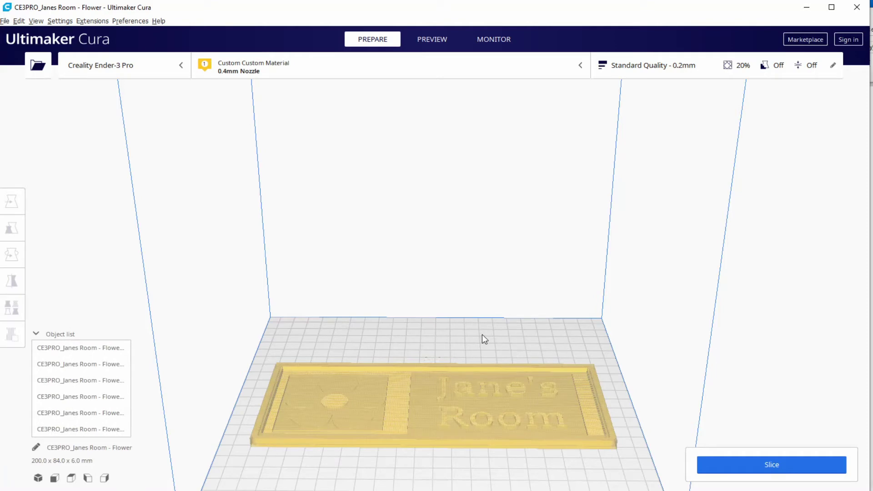
- Check the listed objects to find the nameplate's back plate and set its Z position to 0 mm
click(68, 430)
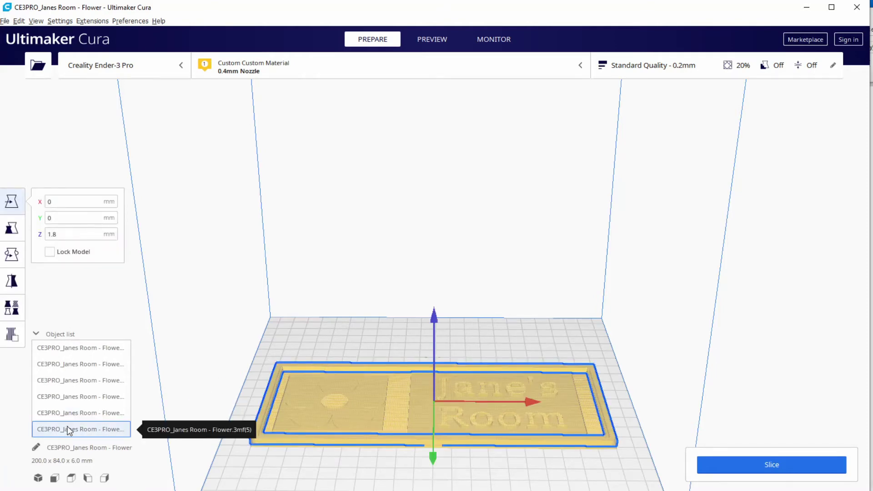
click(67, 400)
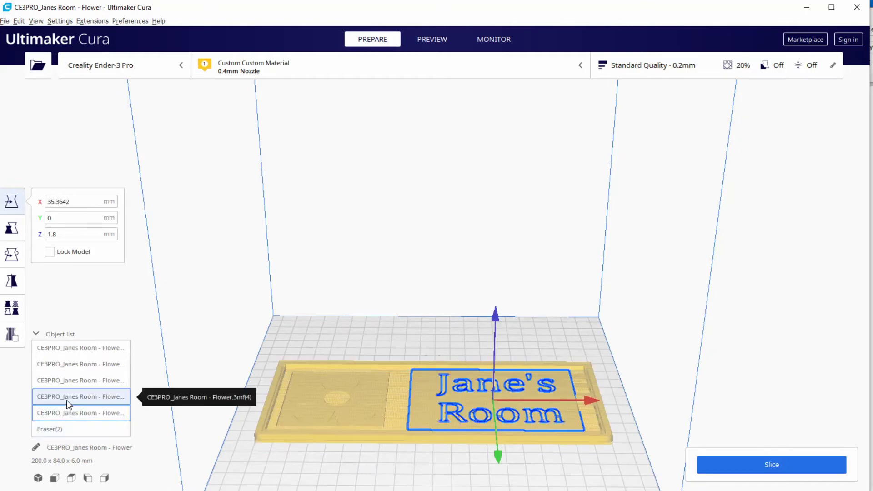
click(71, 383)
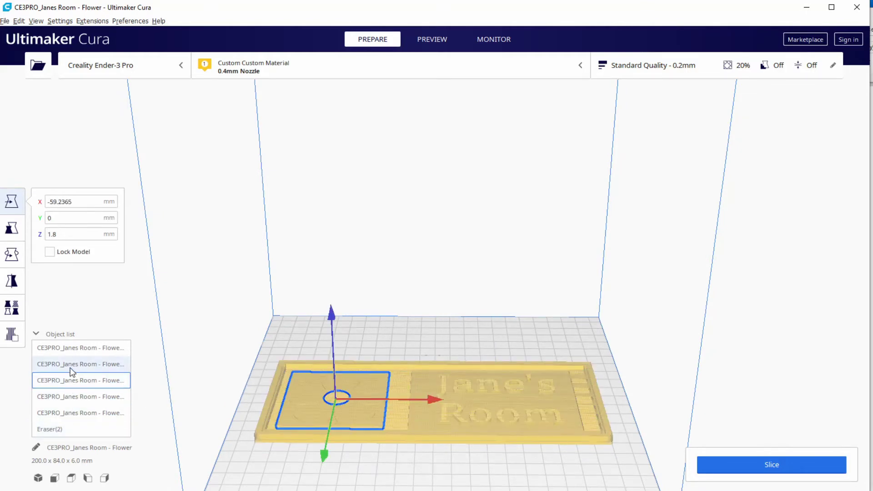
click(71, 364)
click(73, 348)
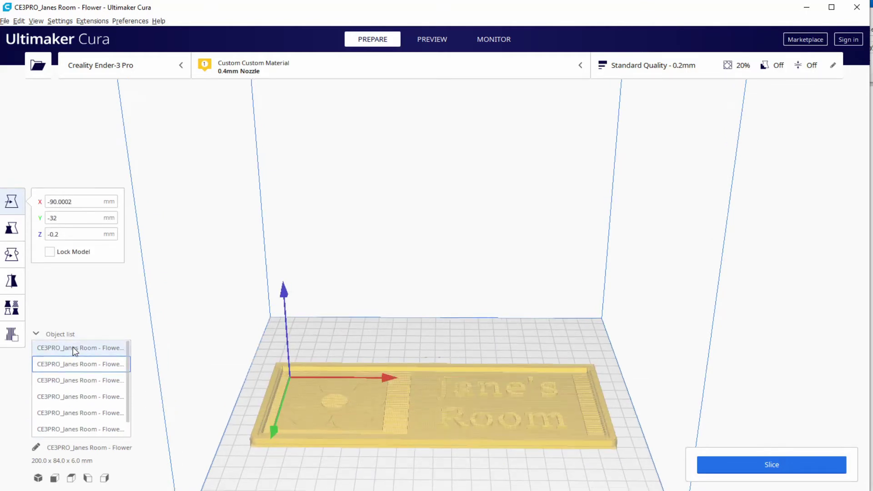
click(72, 347)
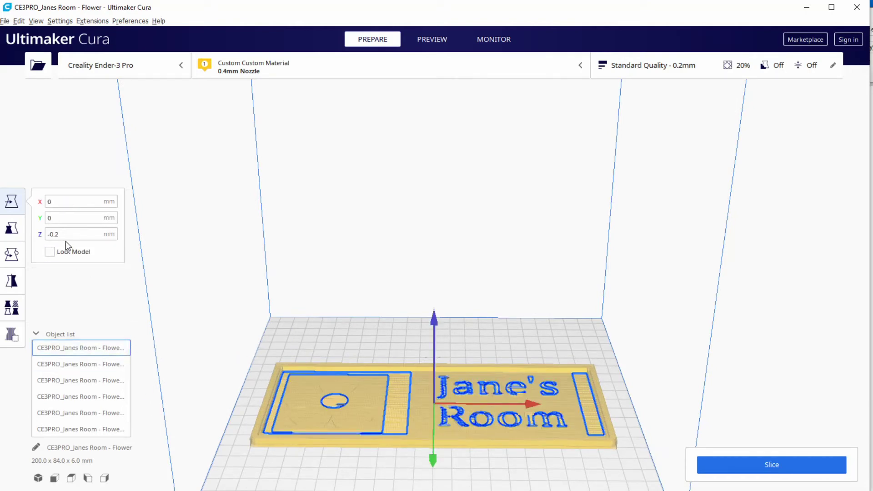
drag(65, 234, 25, 230)
text(0)
key(Return)
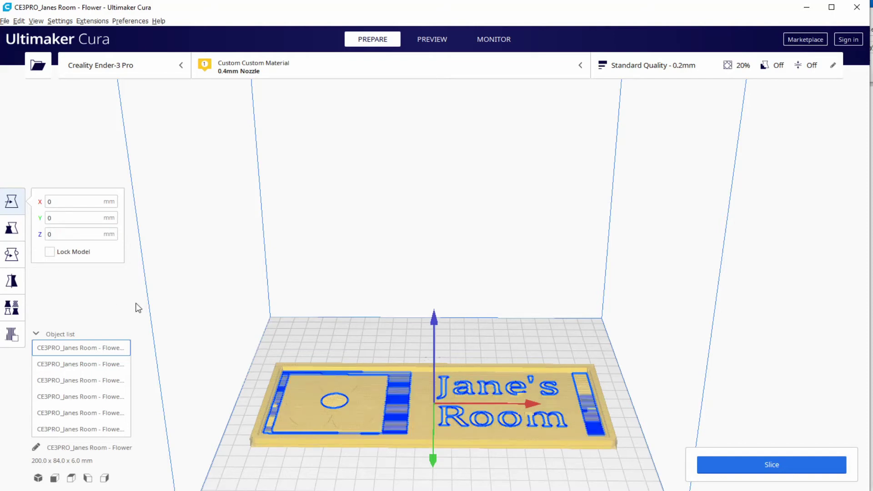
- Raise the Eraser object clear of the nameplate by setting its Z position to 80 mm
scroll(111, 362, down, 1)
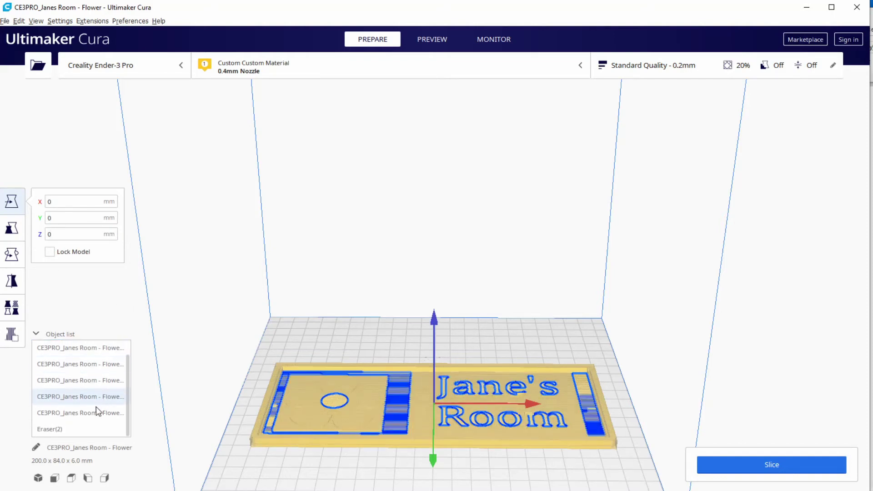
click(83, 427)
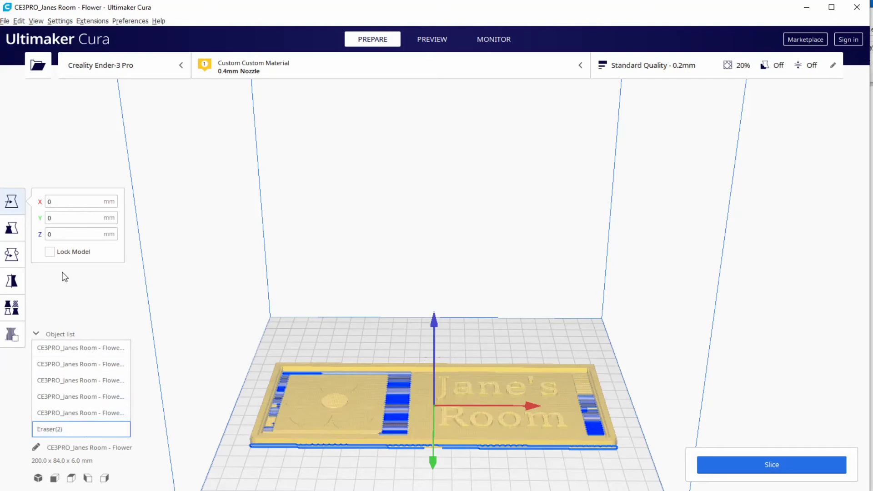
double_click(64, 233)
text(80)
key(Return)
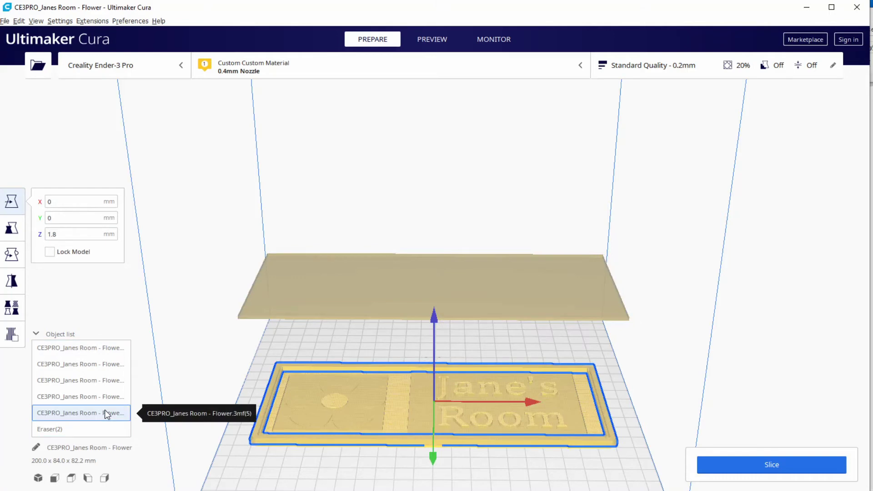
- Lift the outer frame above the nameplate by setting its Z position to 90 mm
click(72, 235)
drag(72, 234, 40, 237)
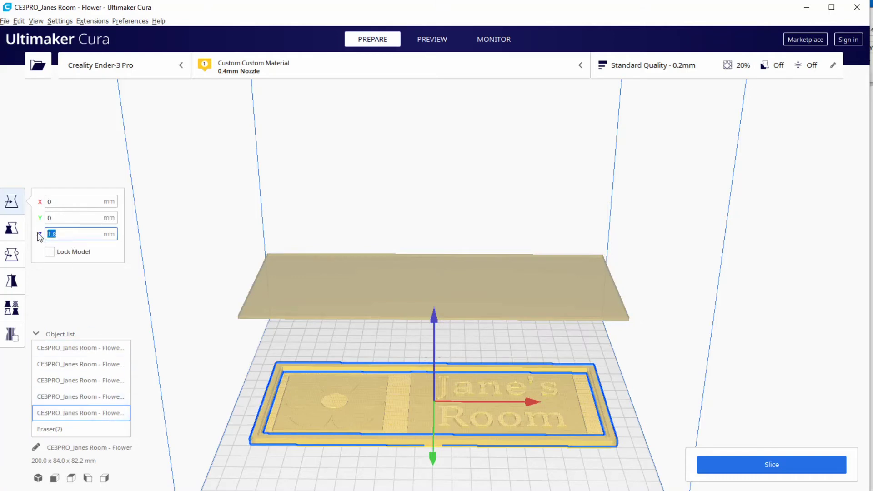
text(90)
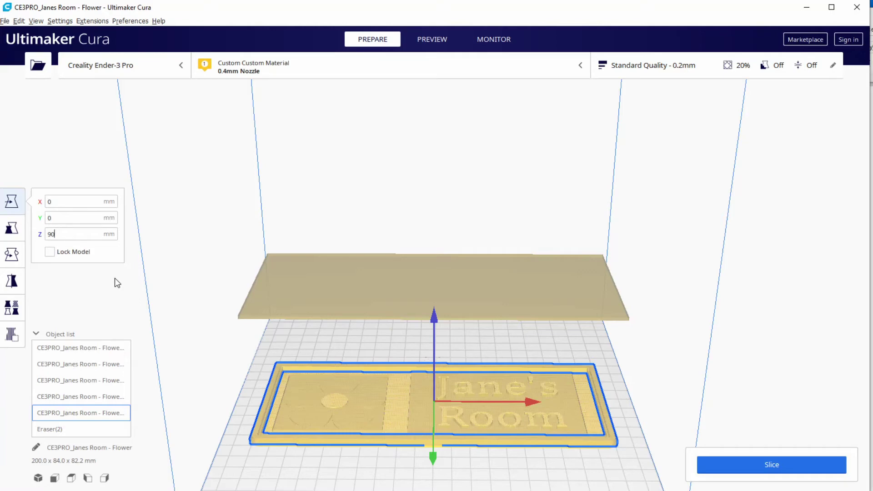
key(Return)
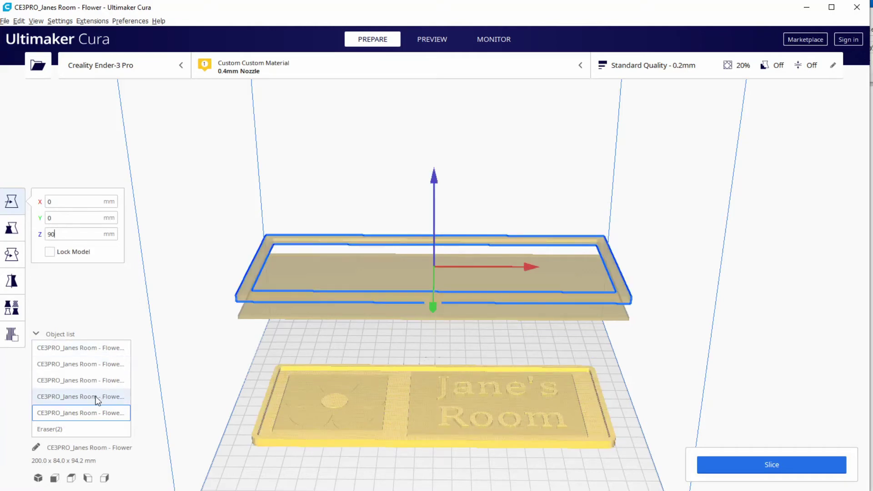
- Find the small cylinder at the nameplate's right end and set its Z position to 100 mm
click(94, 396)
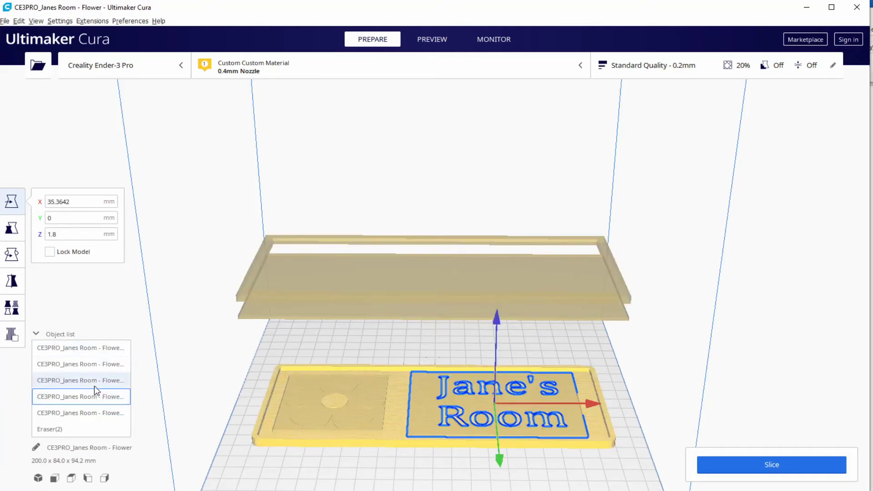
click(93, 381)
click(92, 362)
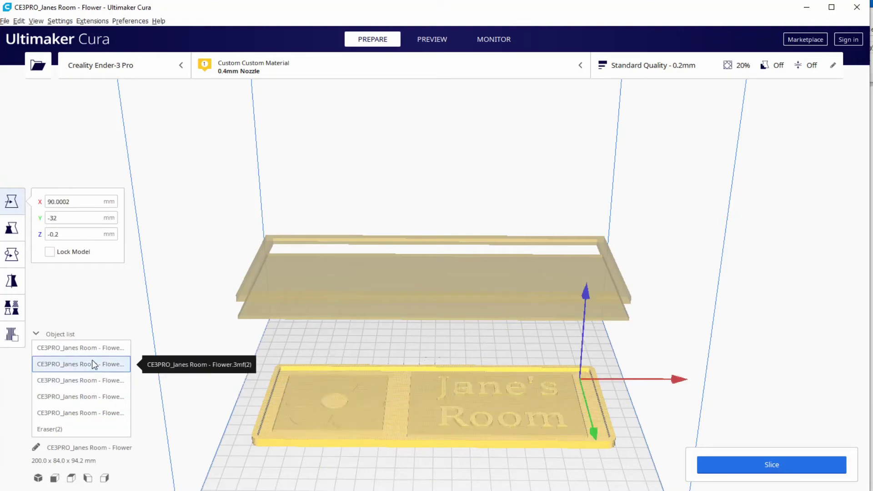
click(56, 233)
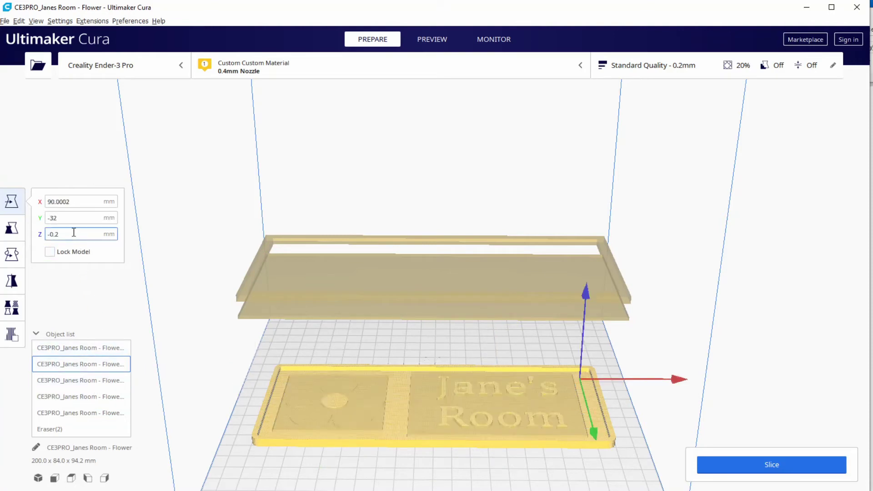
double_click(61, 232)
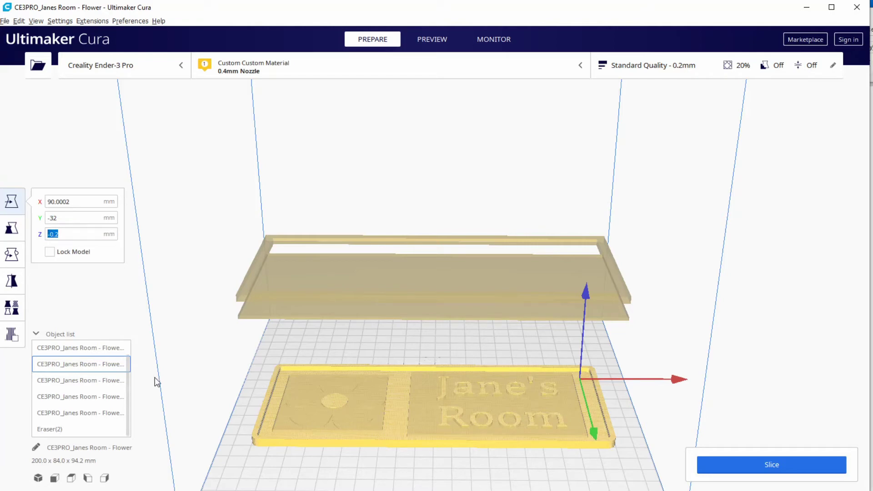
text(100)
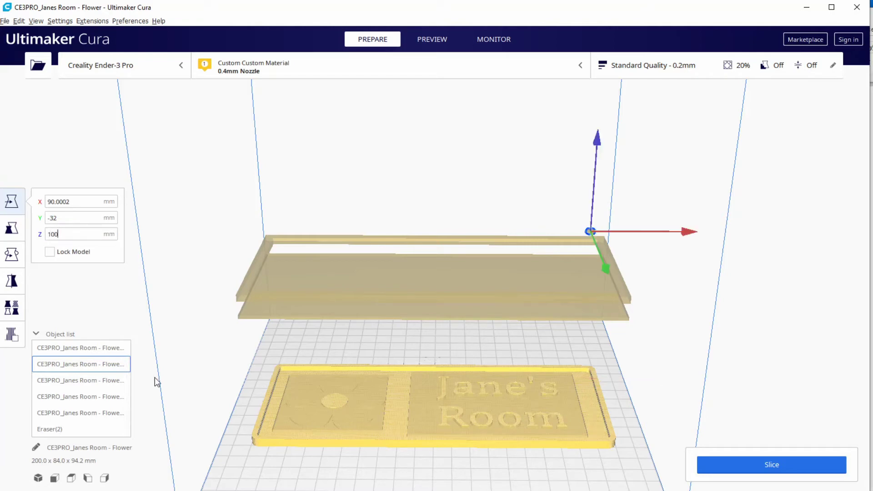
- Set the Z position of the small cylinder at the nameplate's left end to 100 mm and clear the selection
click(94, 348)
click(79, 234)
drag(79, 234, 42, 233)
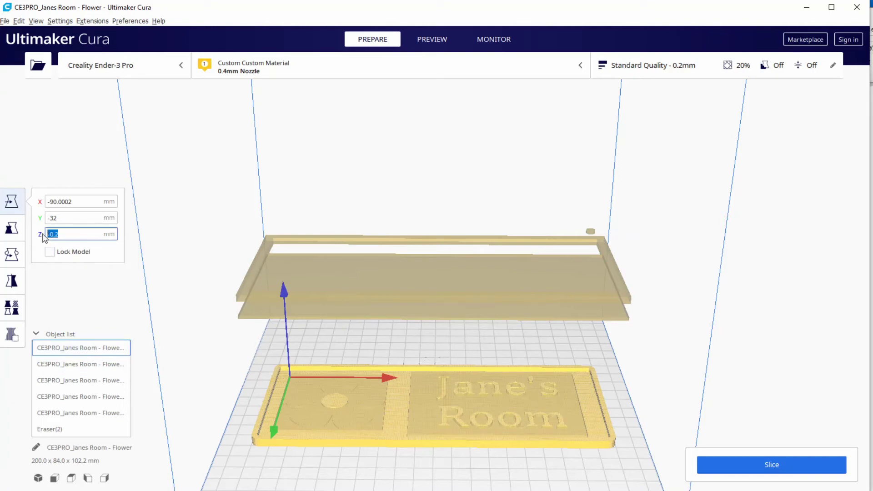
text(100)
key(Return)
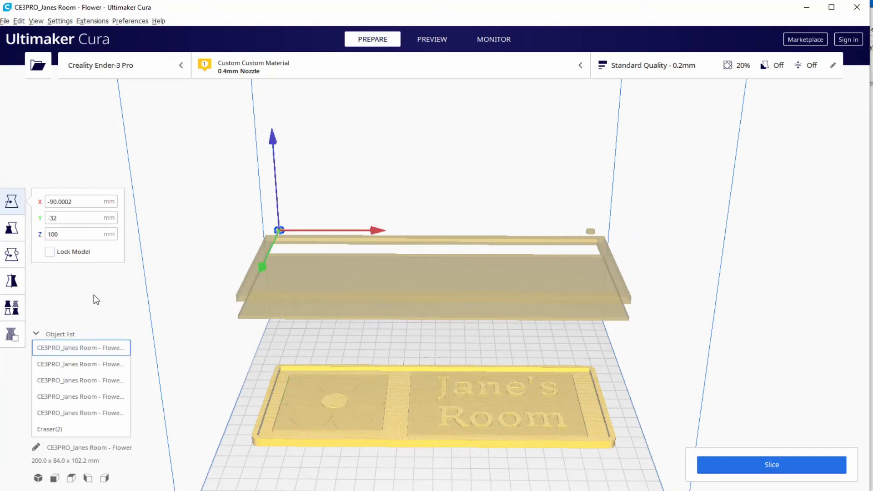
click(637, 368)
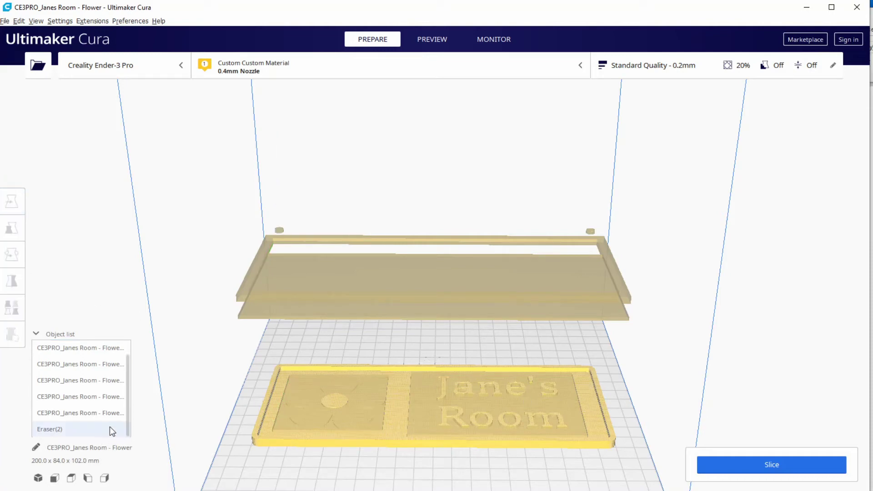
- Select the Jane's Room text panel and set its Z position to 2 mm
click(100, 415)
click(96, 398)
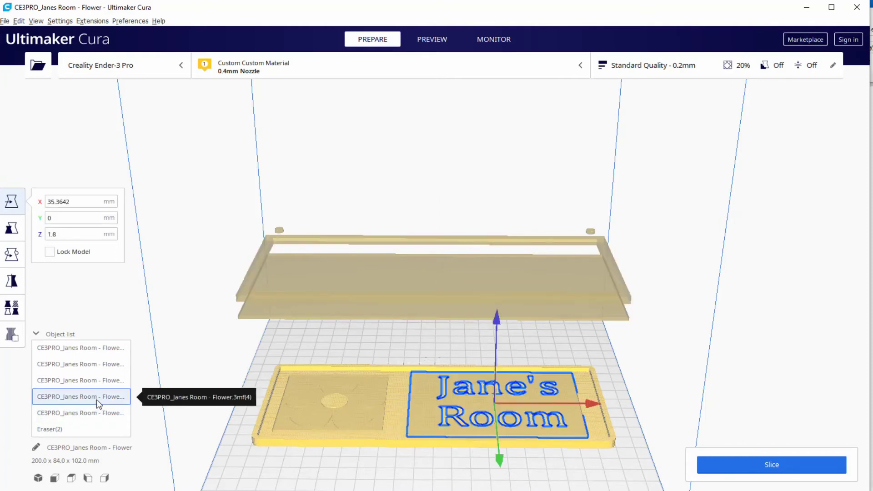
click(54, 234)
double_click(51, 234)
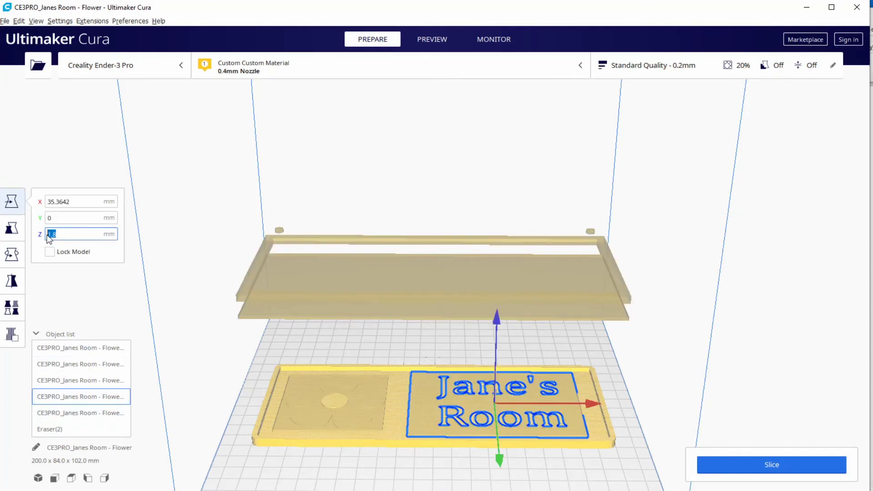
text(2)
- Set the flower panel's Z position to 2 mm and deselect it
click(92, 383)
click(65, 234)
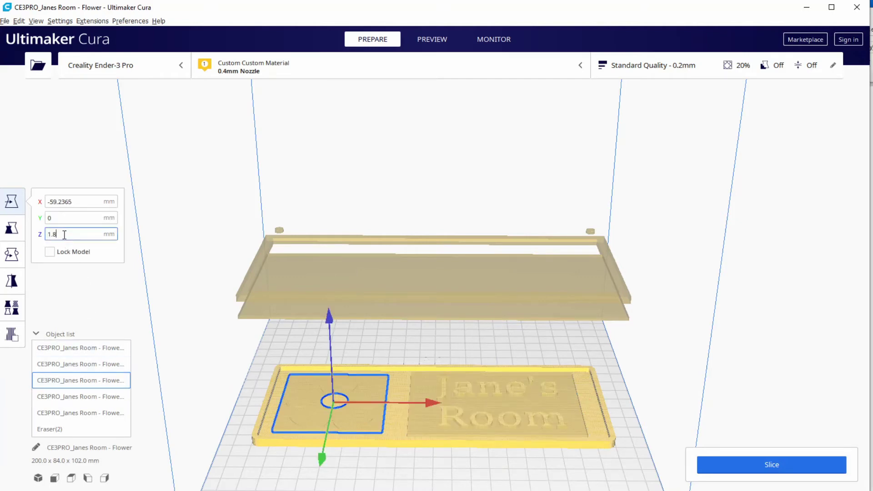
double_click(54, 234)
text(2)
click(507, 352)
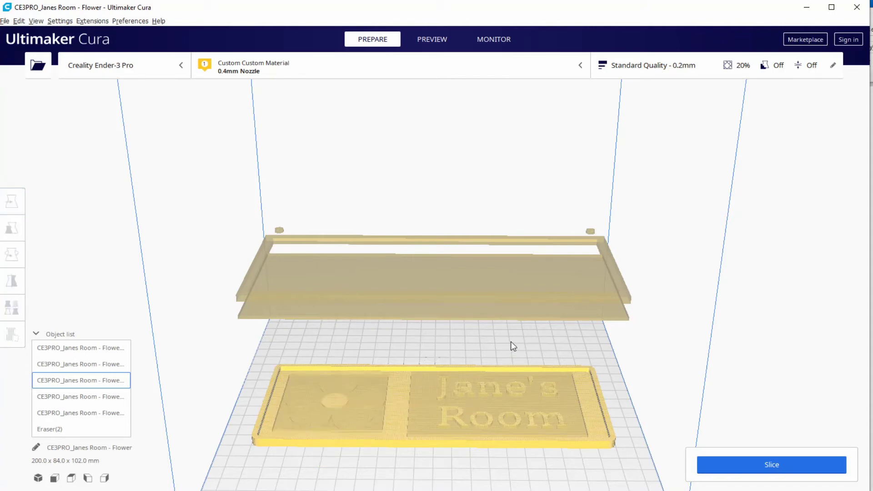
- Slice the rearranged nameplate and inspect the back plate's upper layers in the layer preview
click(742, 466)
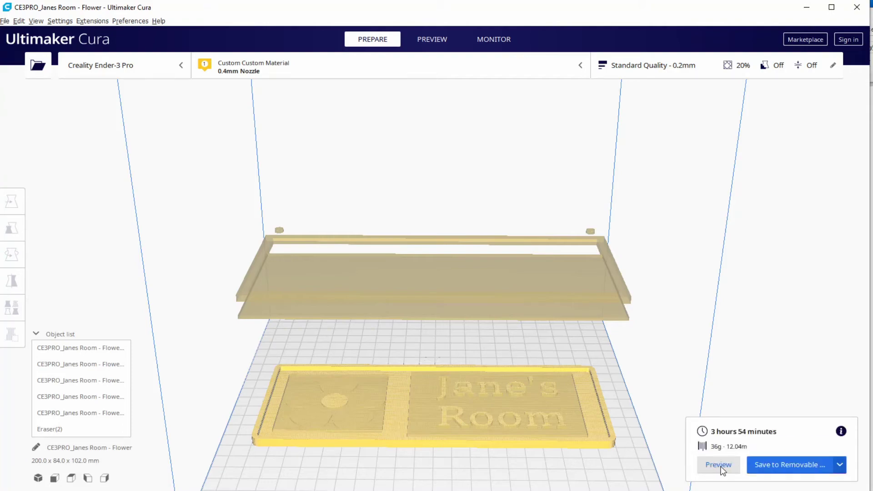
click(719, 465)
mouse_move(635, 392)
right_down()
mouse_move(637, 413)
mouse_move(630, 388)
right_up()
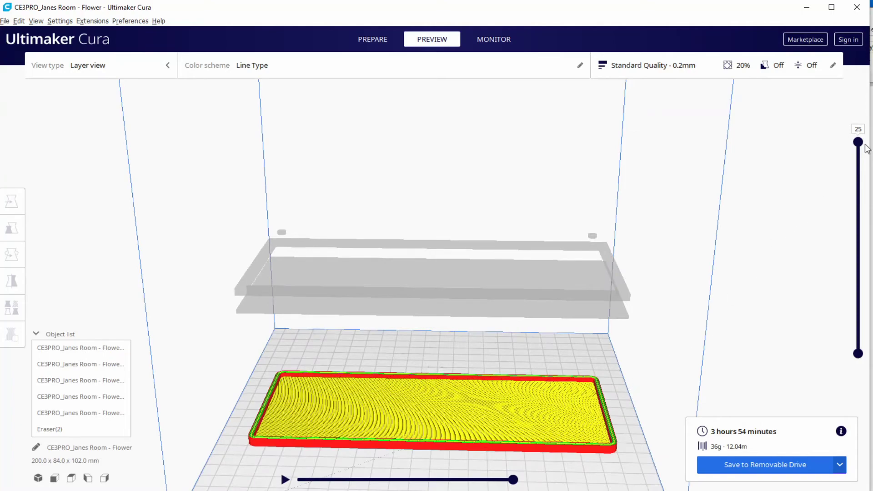
drag(858, 142, 832, 154)
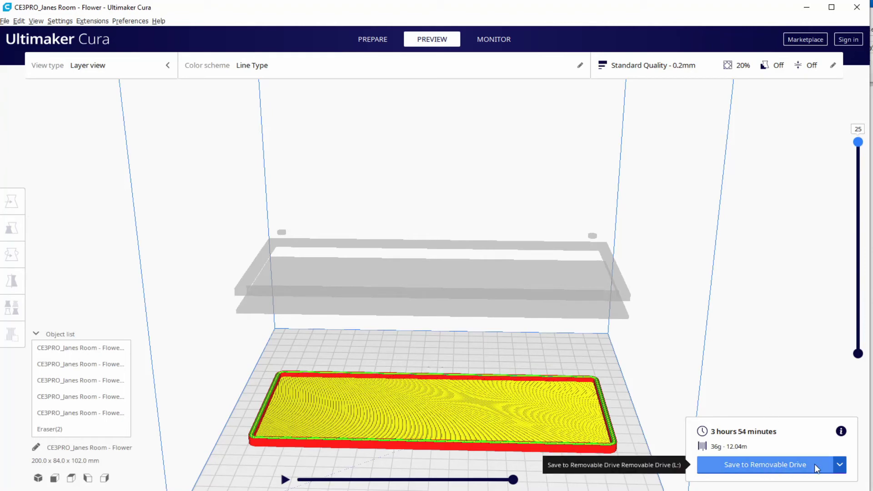
- Choose Removable Drive (M:) as the output device and save the back plate's G-code to it
click(839, 464)
click(820, 429)
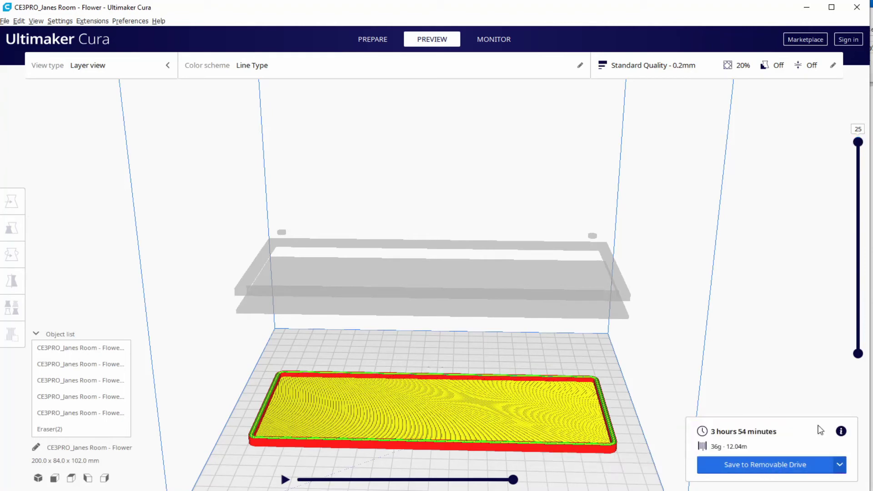
click(788, 468)
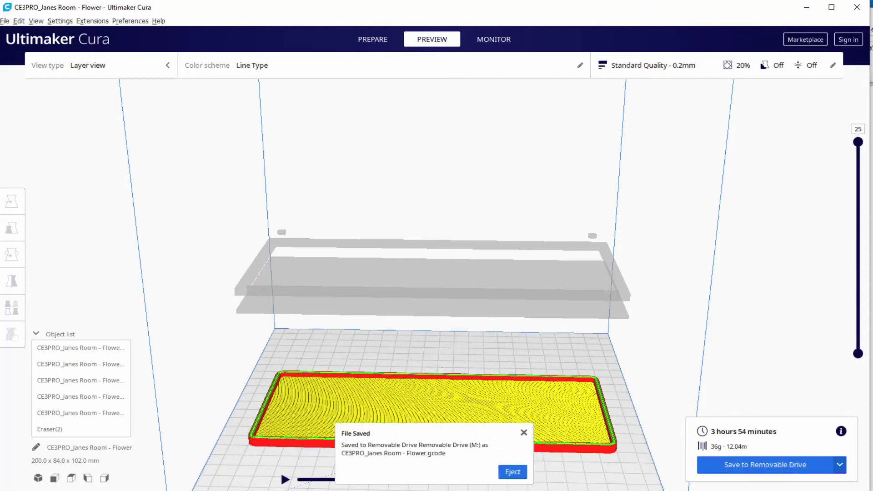
- Switch to the USB drive in File Explorer and rename the G-code file CE3PRO_Janes Room - Flower as Back Plate
key(alt+Tab)
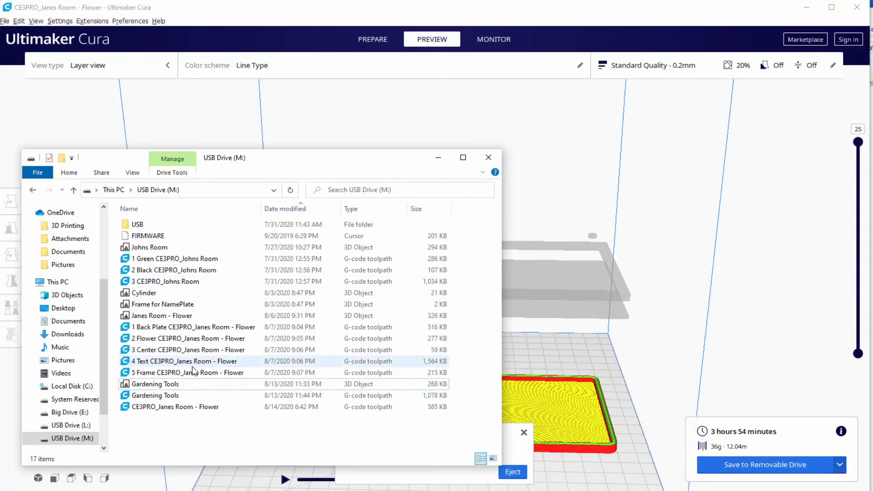
click(148, 408)
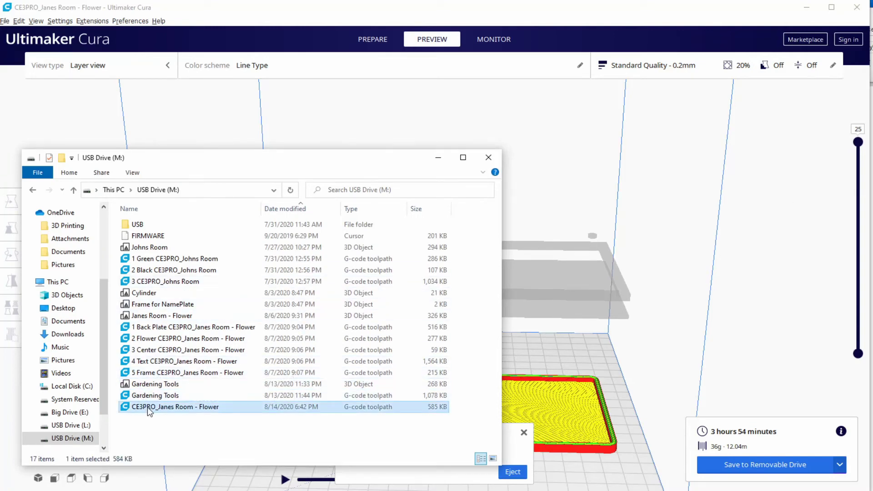
click(147, 407)
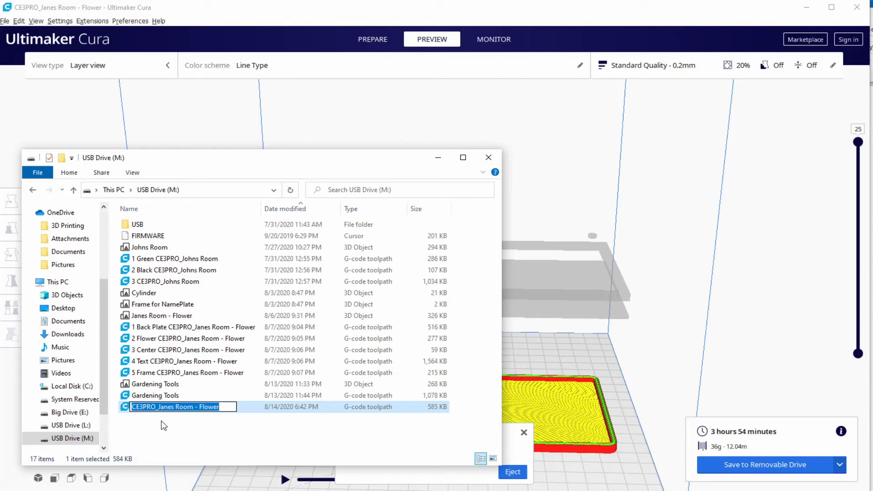
text(Back P)
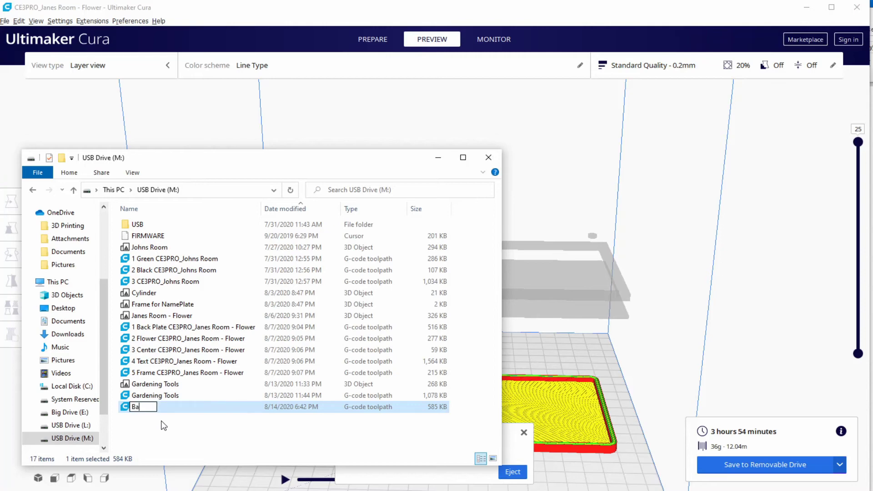
text(late)
key(BackSpace)
key(Return)
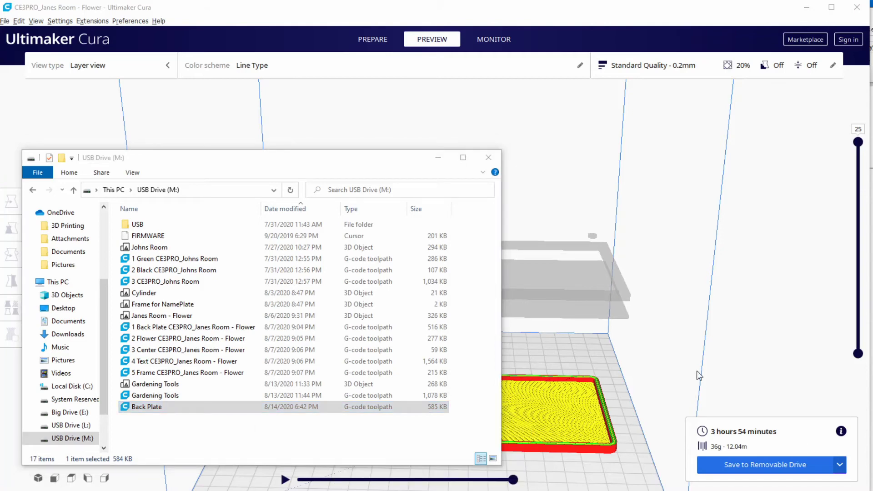
- Open the Back Plate G-code file from the USB drive in Notepad
click(158, 410)
right_click(158, 411)
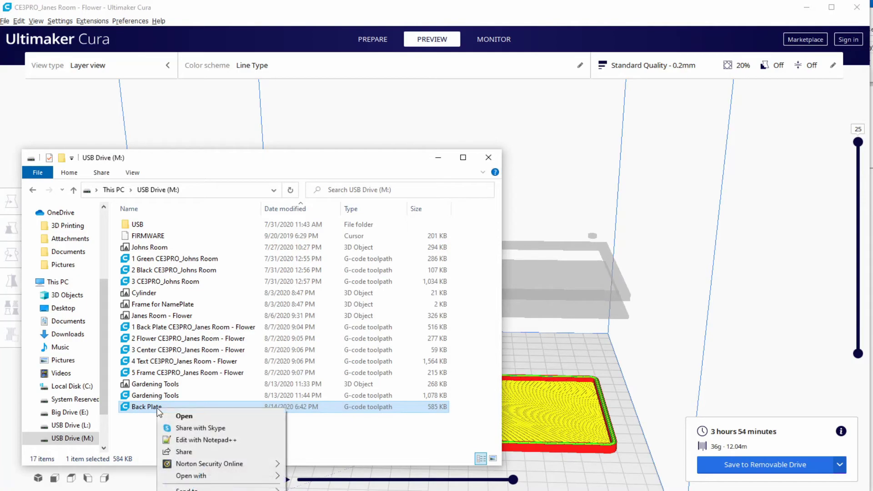
mouse_move(235, 480)
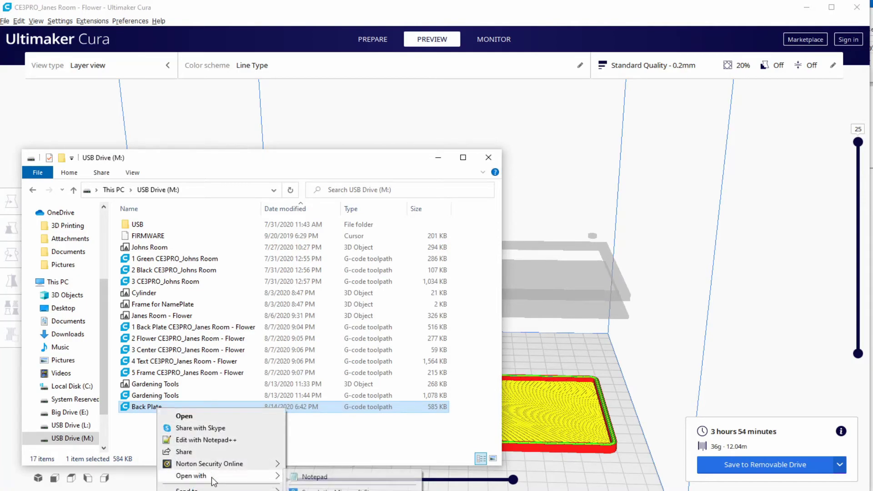
click(315, 477)
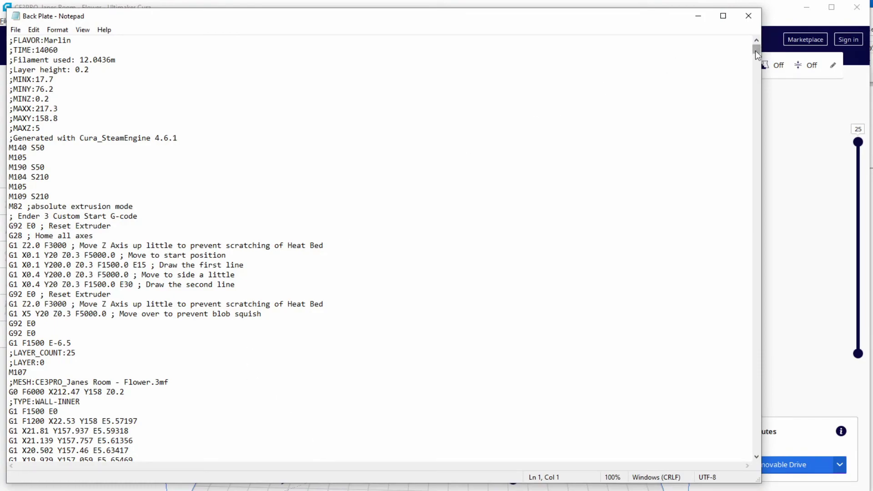
- Comment out both M140 S0 bed shut-off lines in the Back Plate file's end code with semicolons, and save and close it
drag(754, 50, 760, 457)
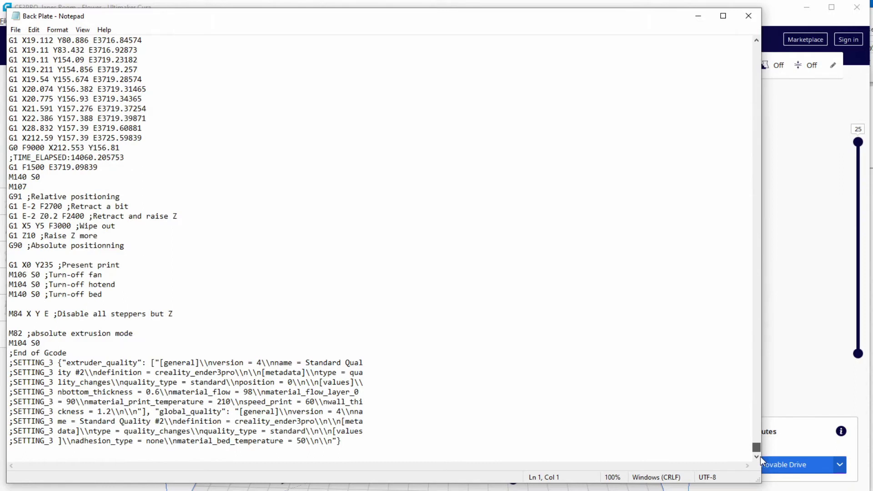
click(9, 177)
text(;)
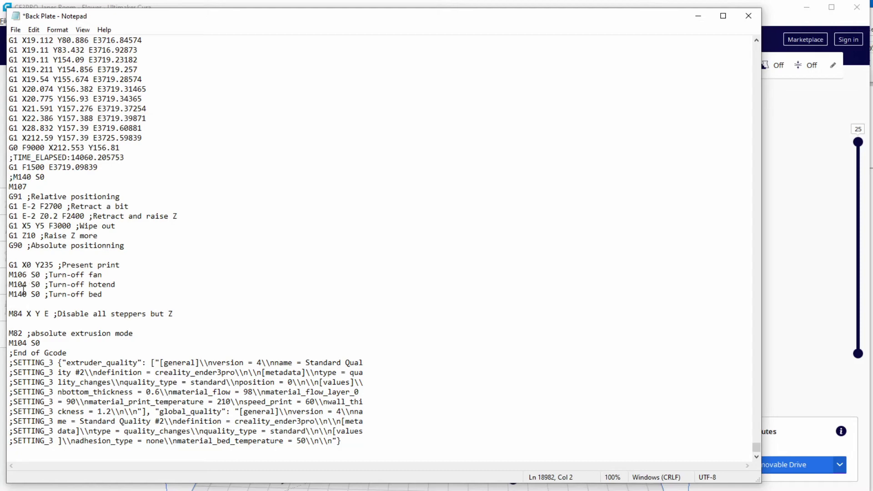
click(10, 294)
text(;)
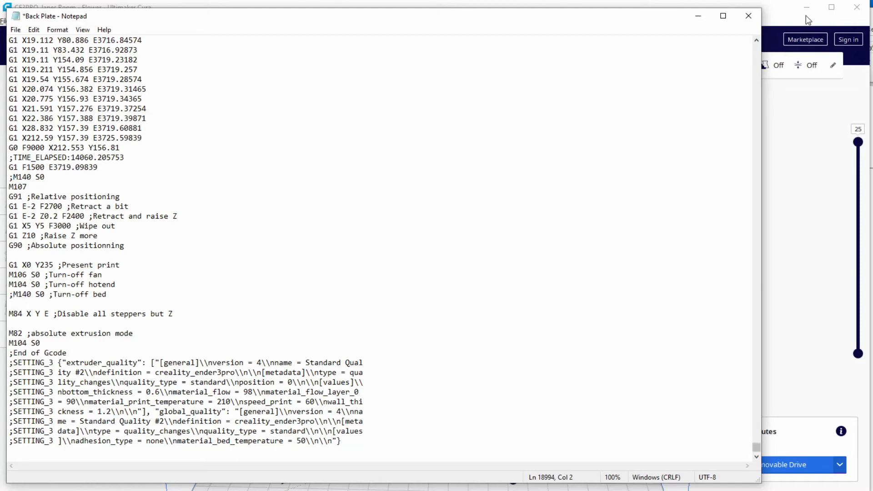
click(749, 17)
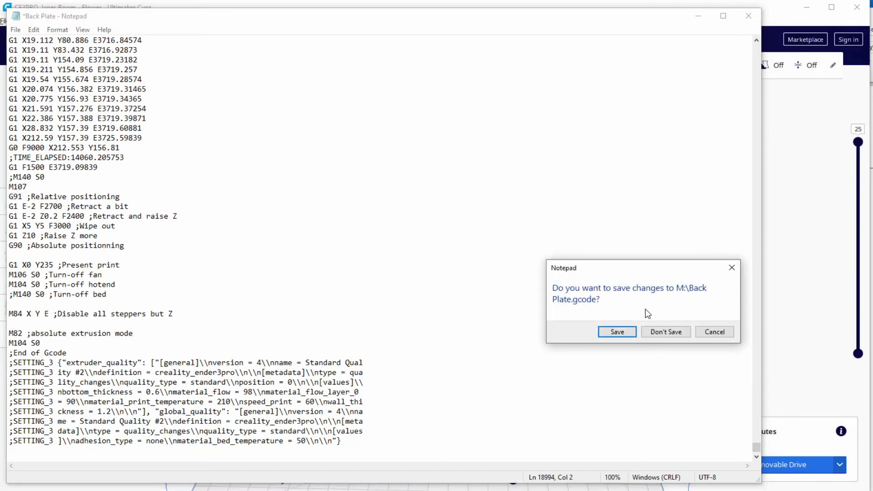
click(617, 332)
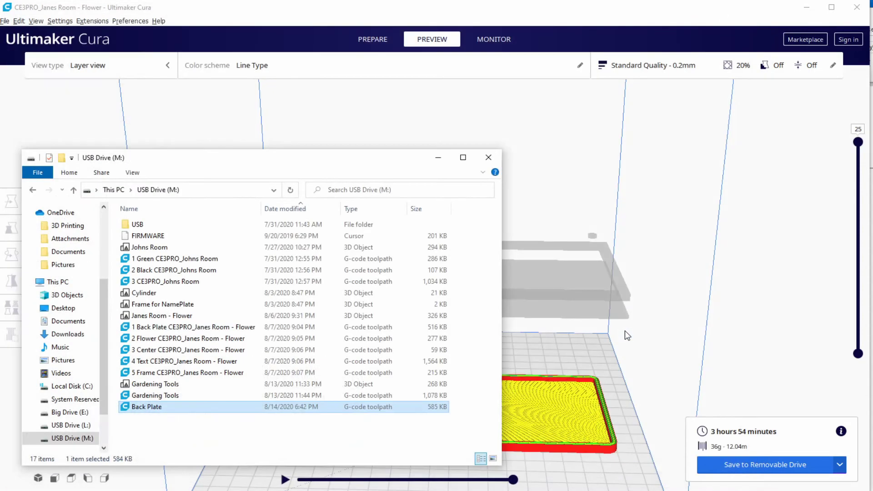
- Open the 2 Flower CE3PRO_Janes Room - Flower G-code file in Notepad
right_click(199, 344)
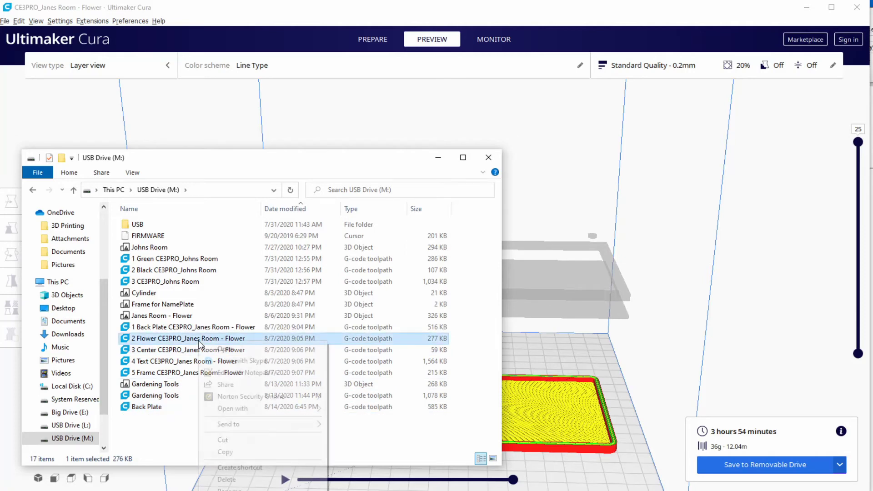
mouse_move(296, 408)
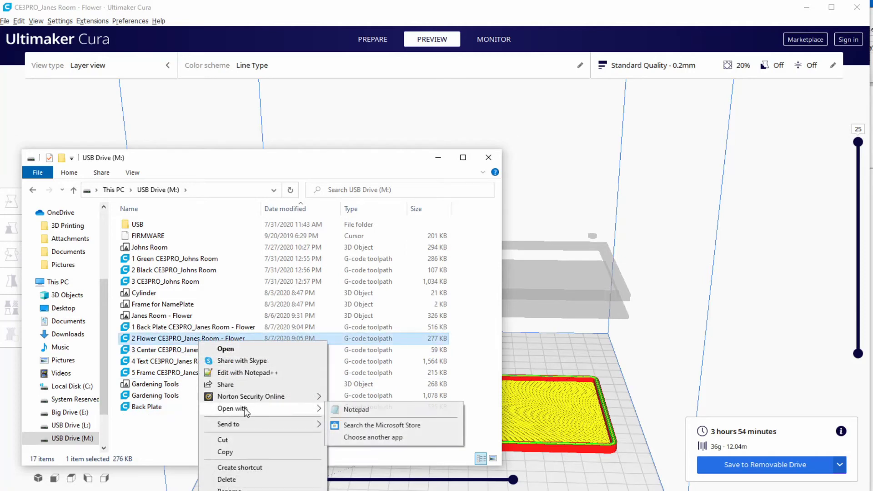
click(349, 409)
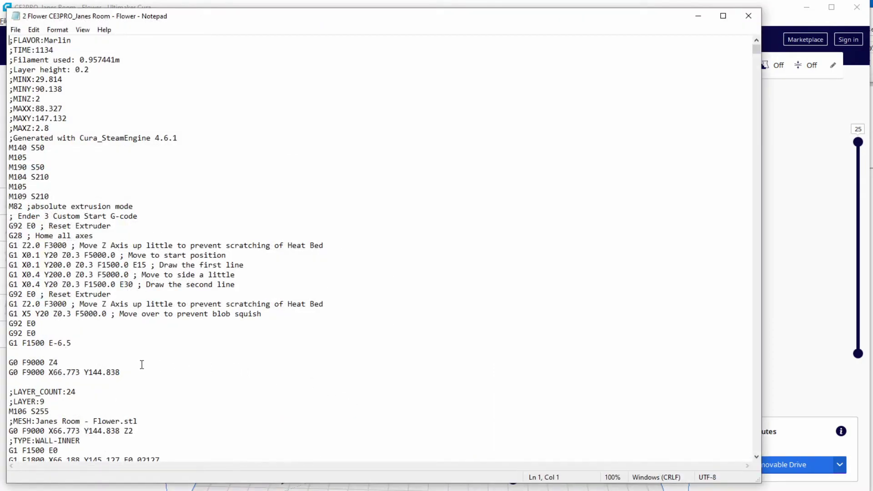
- Change the lift move before the layer count in the 2 Flower file to G0 F9000 Z7, and save and close it
drag(9, 363, 64, 360)
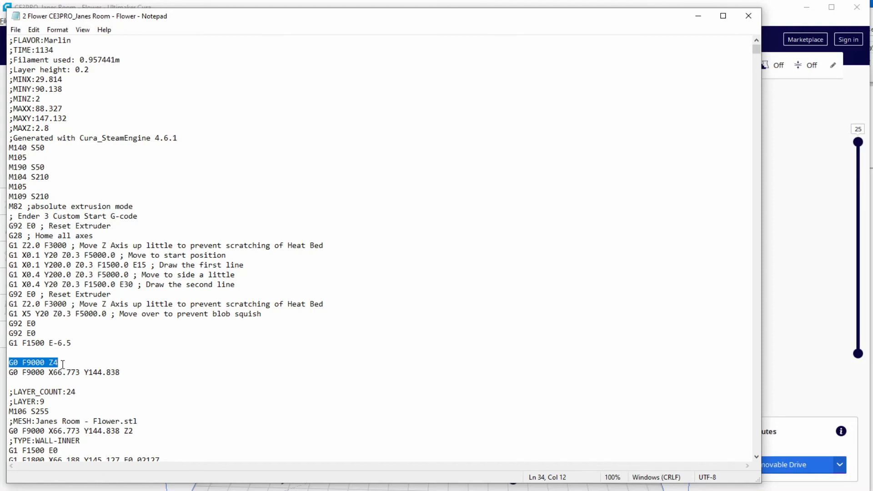
click(63, 364)
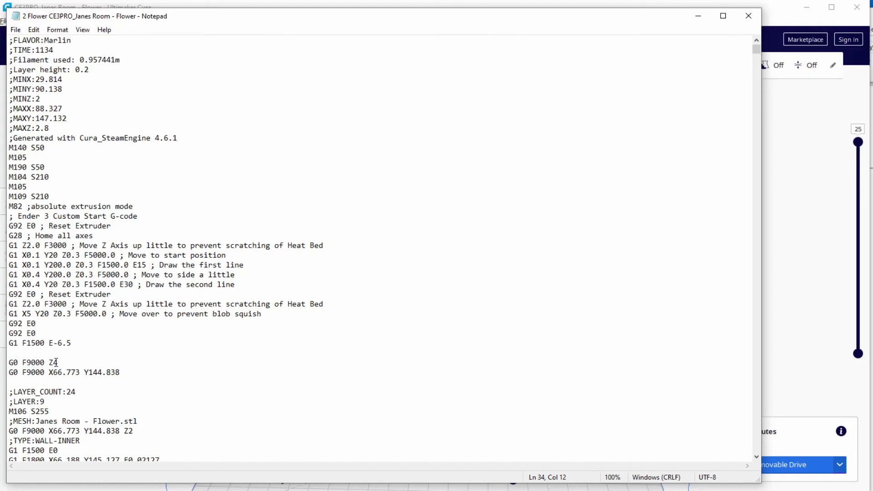
key(shift+Left)
text(7)
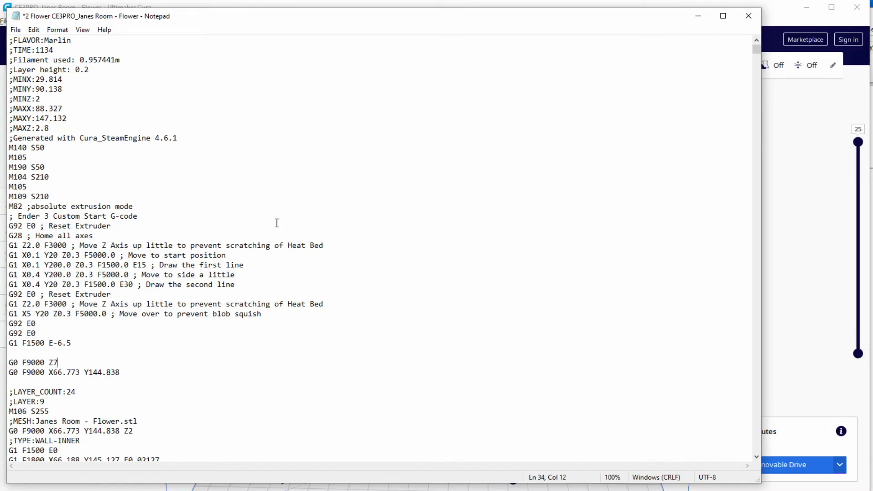
click(748, 18)
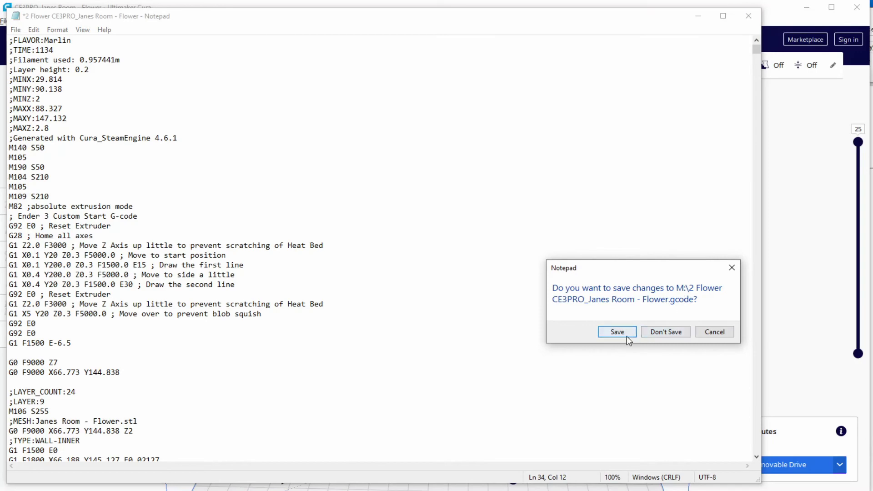
click(617, 332)
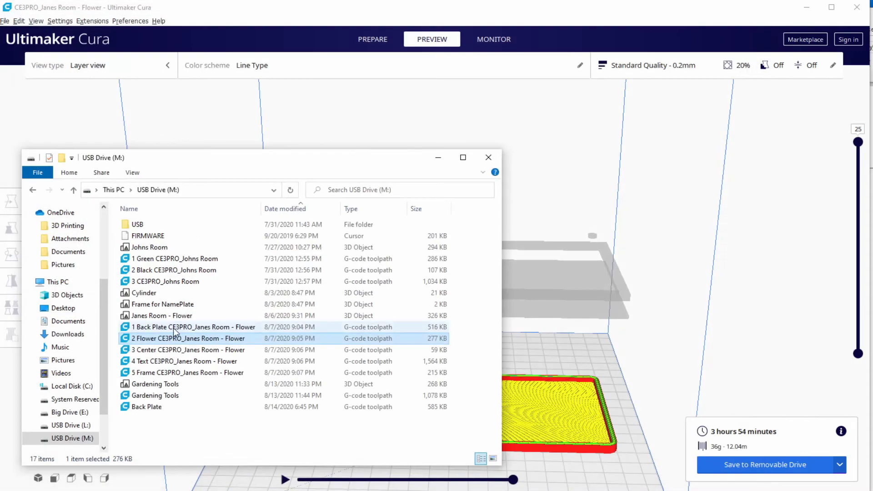
- Open the 3 Center CE3PRO_Janes Room - Flower G-code file in Notepad
click(172, 351)
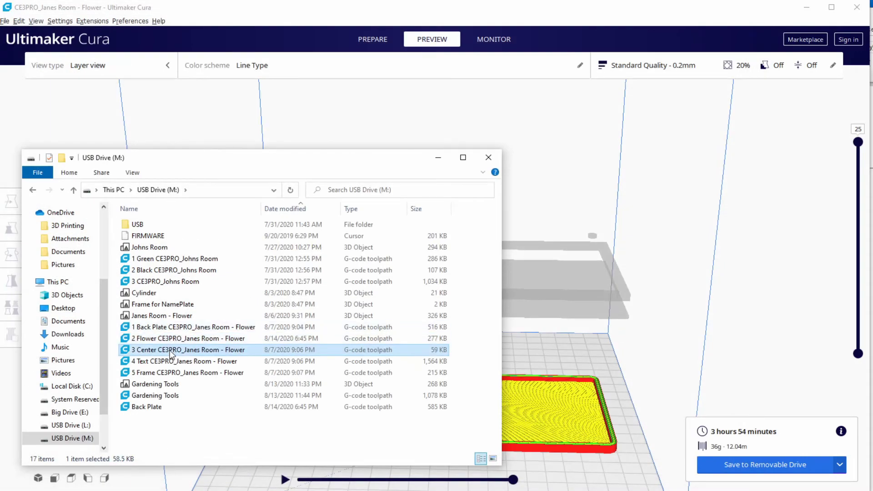
right_click(170, 350)
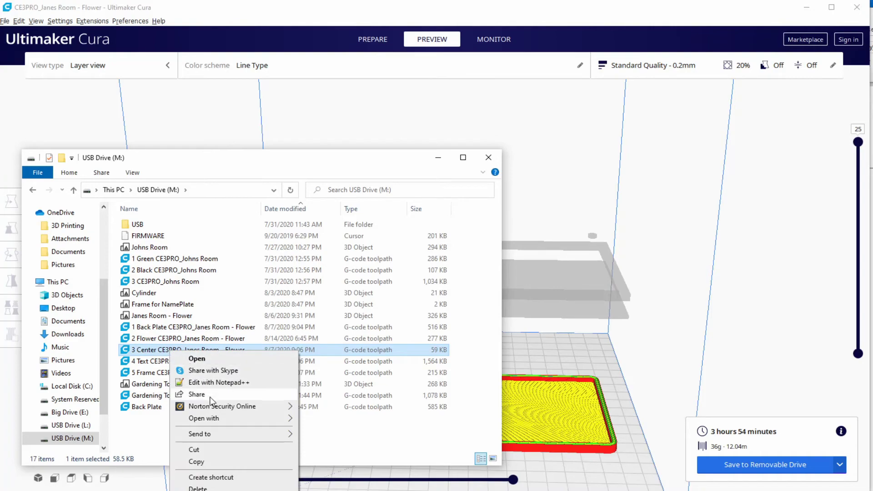
mouse_move(219, 418)
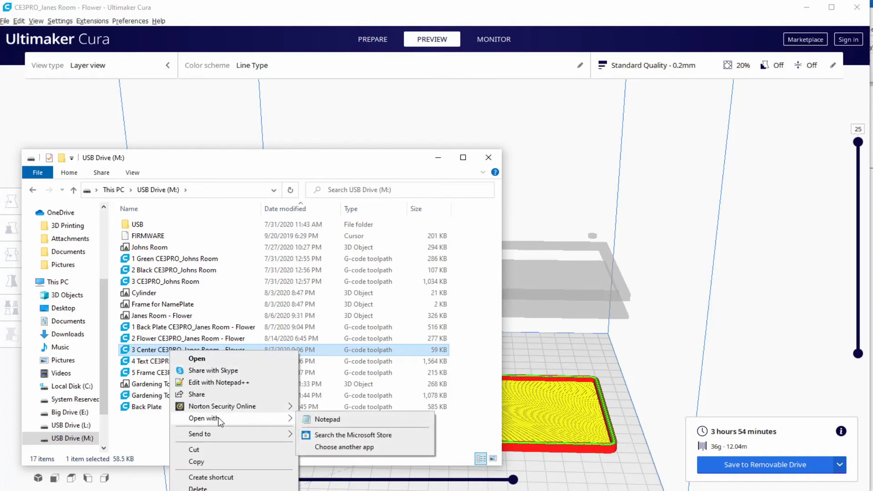
click(327, 420)
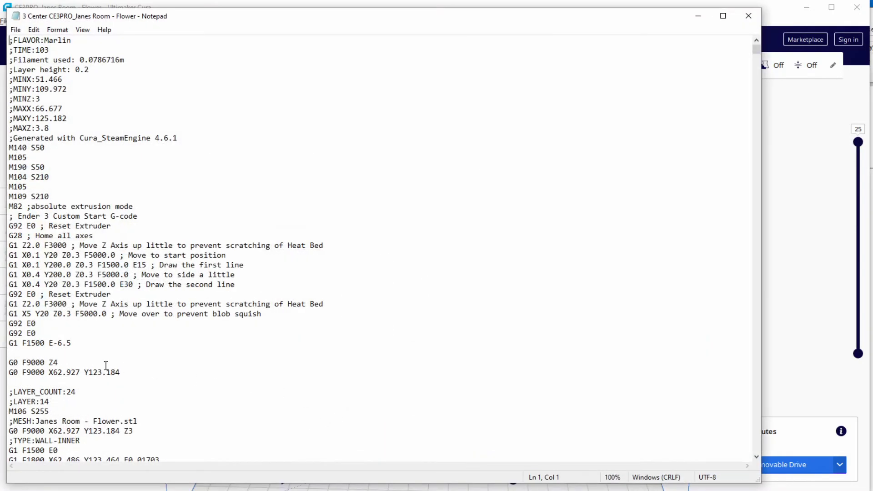
- Change the lift move before the layer count in the 3 Center file to G0 F9000 Z7, and save and close it
drag(69, 363, 7, 364)
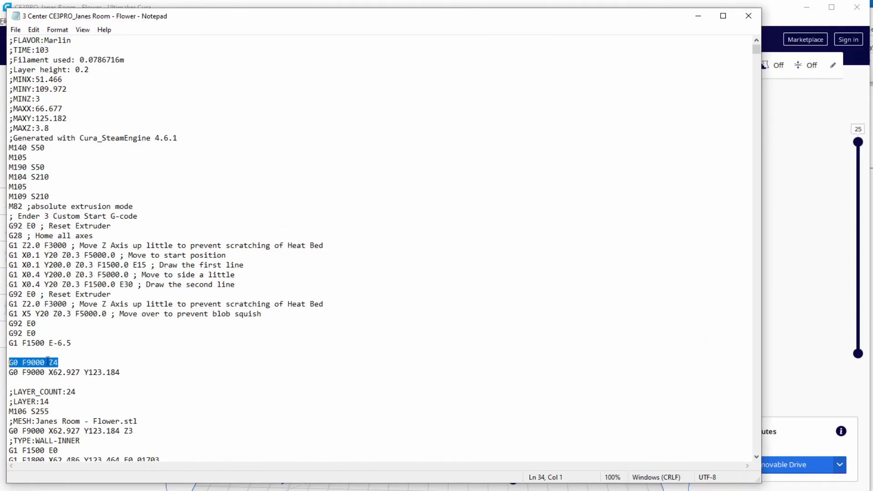
click(65, 362)
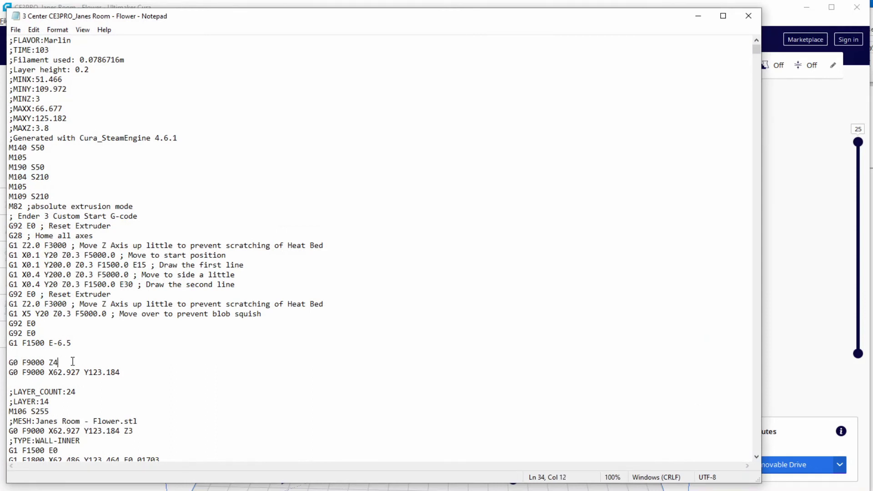
key(BackSpace)
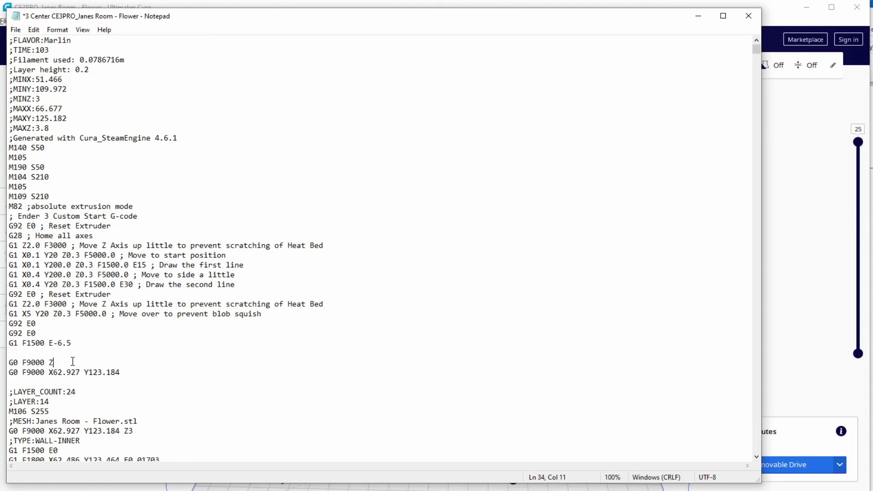
text(7)
click(745, 20)
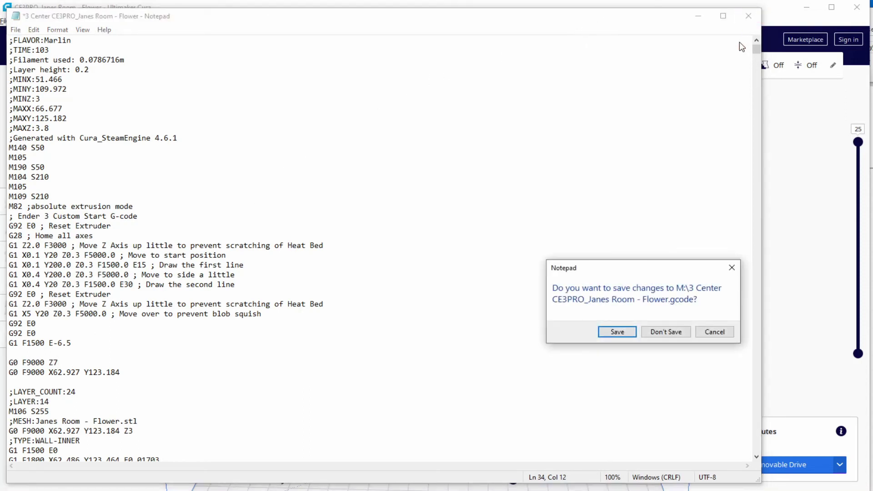
click(623, 335)
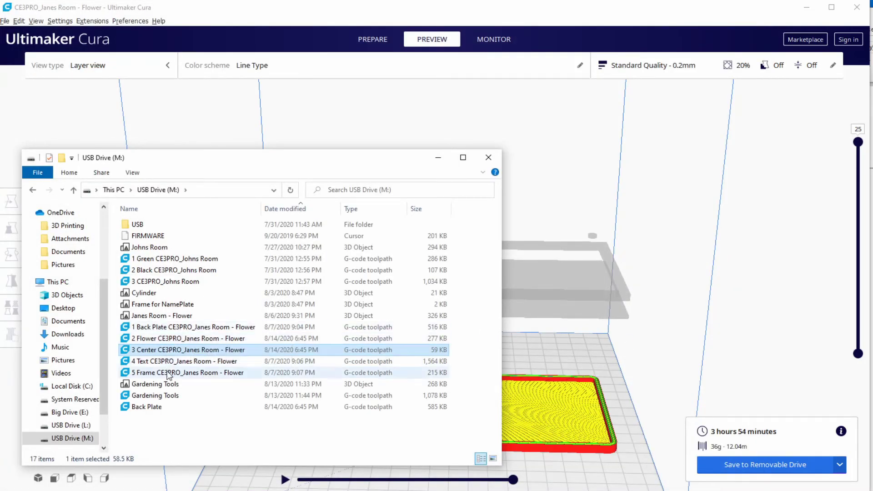
- Open the Gardening Tools G-code file in Notepad
click(168, 398)
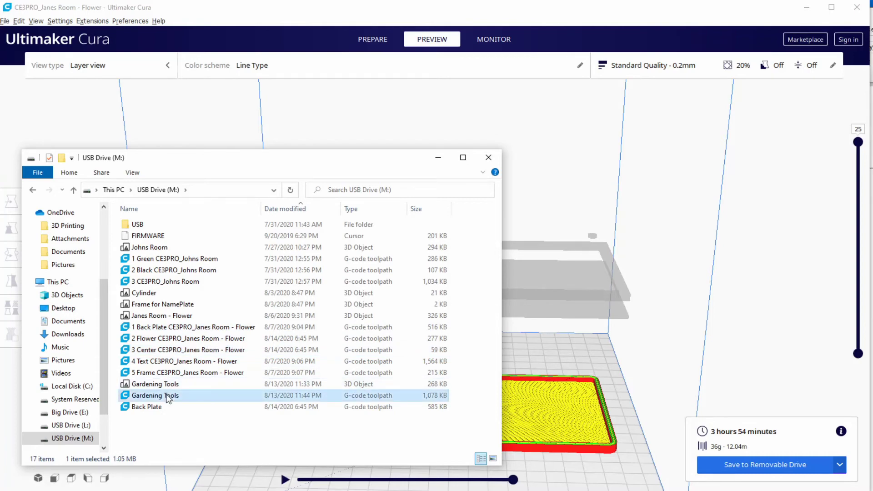
right_click(168, 399)
mouse_move(226, 463)
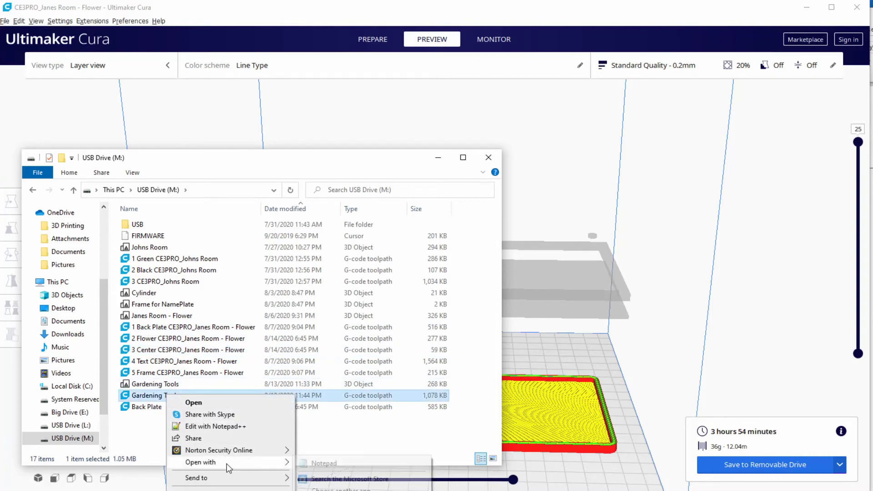
click(317, 464)
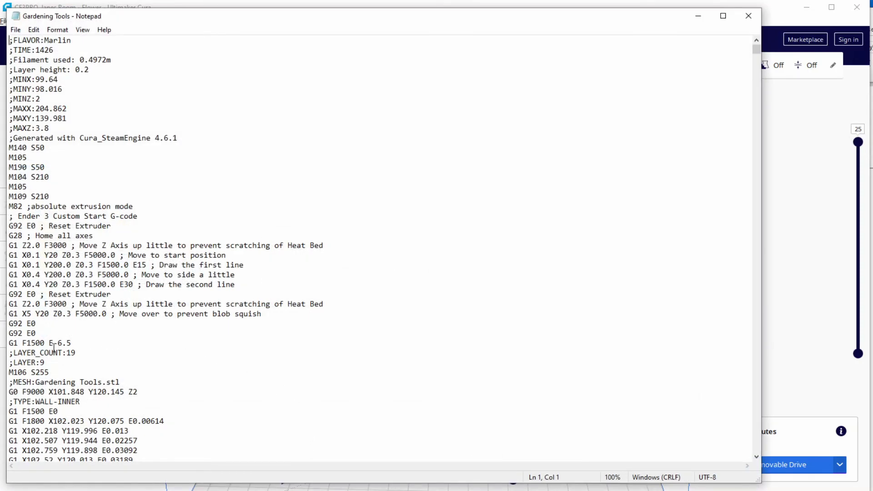
- Insert three blank lines above ;LAYER_COUNT:19 and copy the travel line G0 F9000 X101.848 Y120.145 Z2 below the mesh comment
click(14, 344)
key(Return)
key(Return)
key(Return)
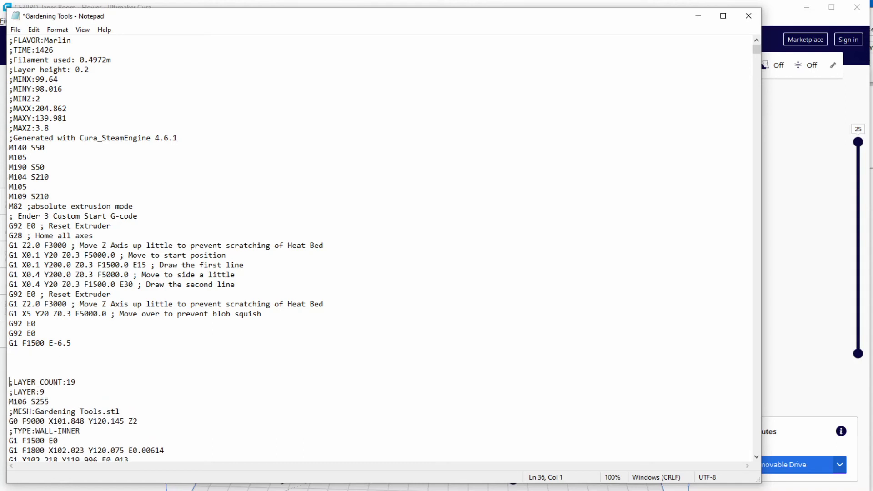
key(Down)
key(Down)
key(Down)
key(Down)
key(shift+End)
key(ctrl+c)
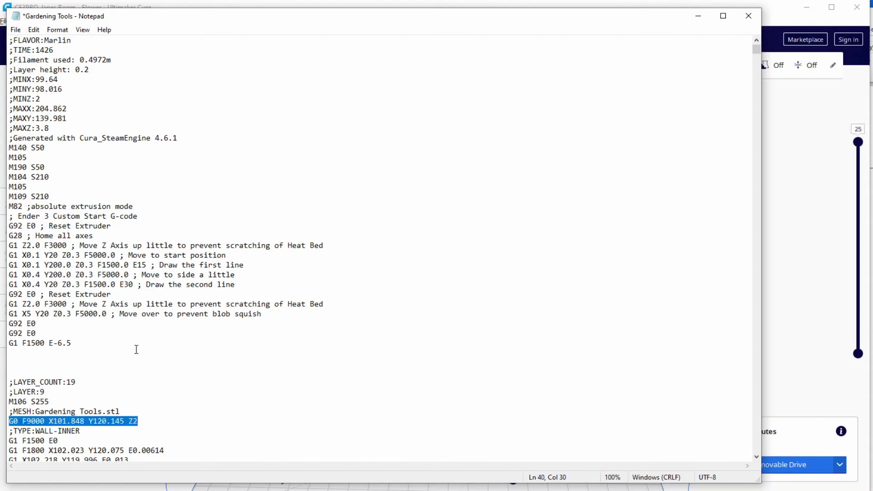
- Paste the copied travel line twice, on consecutive lines, into the blank space above the layer count
key(Up)
key(Up)
key(Up)
key(Up)
key(Up)
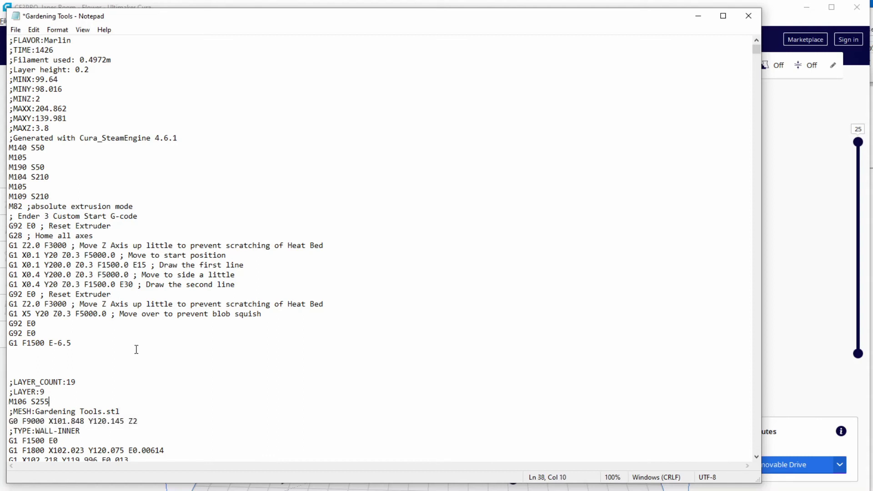
key(ctrl+v)
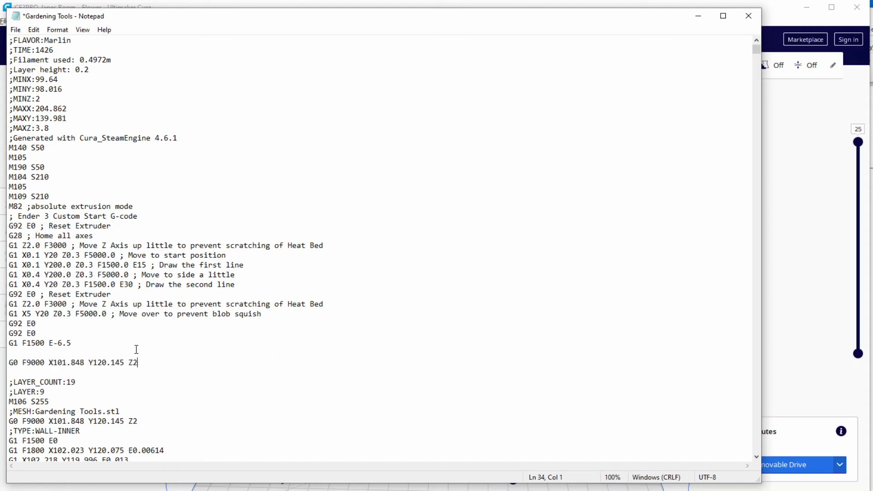
key(Return)
key(ctrl+v)
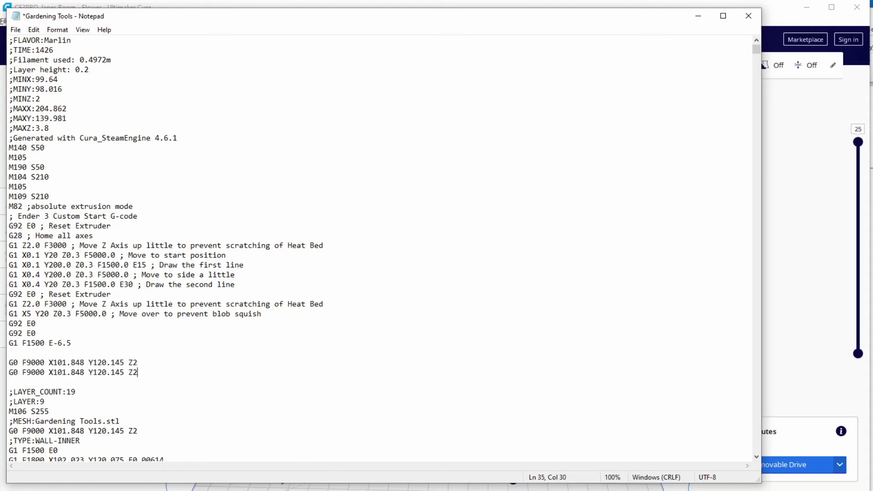
- Strip the X and Y coordinates from the first pasted line and set its height, making it G0 F9000 Z7
key(Up)
key(shift+Left)
key(shift+Left)
key(shift+Left)
key(shift+Left)
key(shift+Left)
key(shift+Left)
key(shift+Left)
key(shift+Left)
key(shift+Left)
key(shift+Left)
key(shift+Left)
key(shift+Left)
key(shift+Left)
key(shift+Left)
key(shift+Left)
key(shift+Left)
key(shift+Left)
key(shift+Left)
key(Delete)
key(Right)
key(shift+Right)
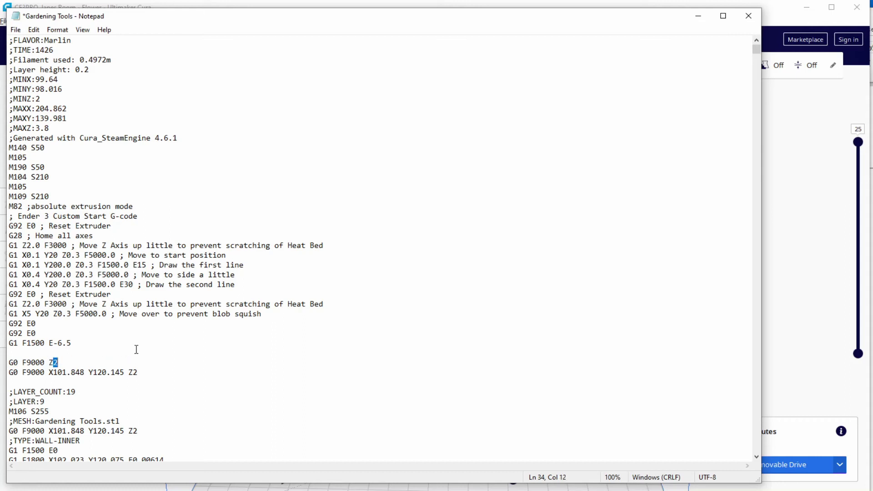
text(7)
- Remove the Z value from the second pasted line, leaving G0 F9000 X101.848 Y120.145, and save and close the Gardening Tools file
key(Right)
key(Right)
key(Right)
key(Right)
key(Right)
key(Right)
key(Right)
key(Right)
key(Right)
key(shift+End)
key(Delete)
click(752, 18)
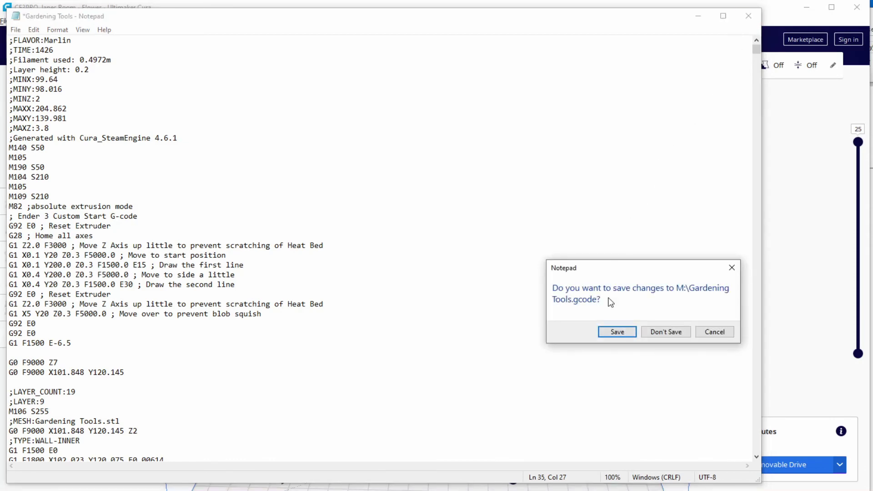
click(622, 334)
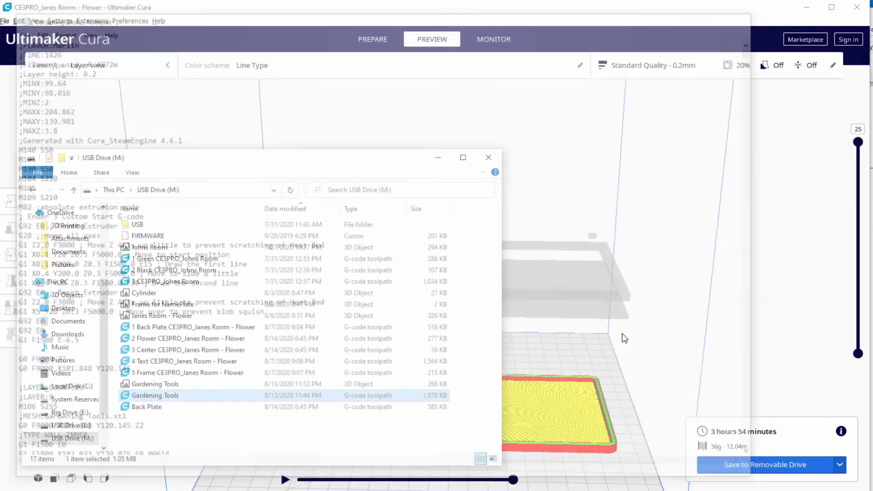